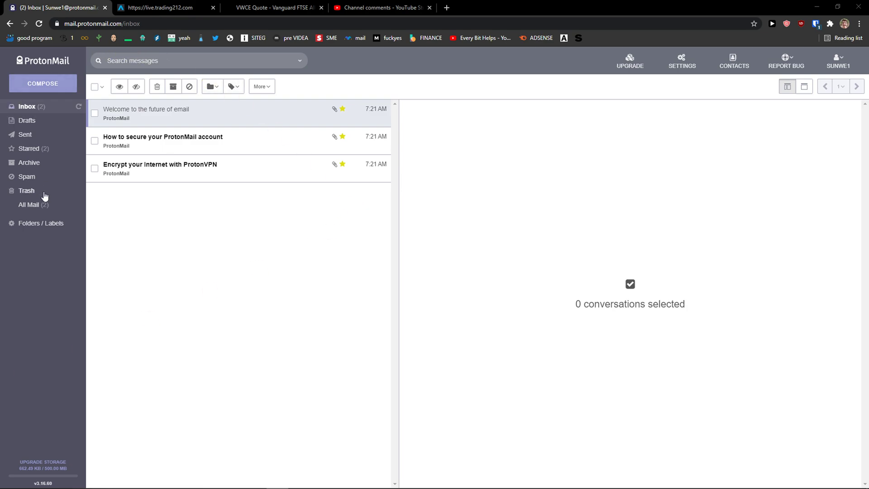
Browse Drafts, Sent, Starred, Archive, Spam and Trash, then open Folders / Labels settings.
click(32, 123)
click(34, 135)
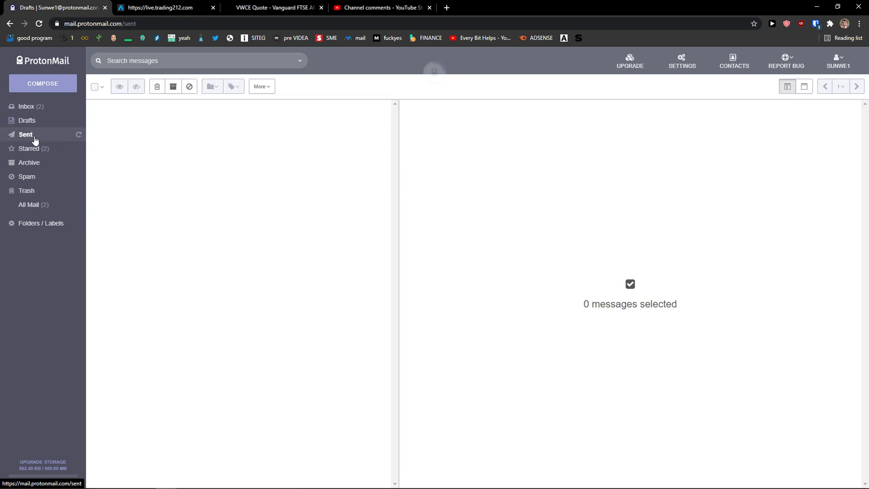
click(35, 152)
click(34, 163)
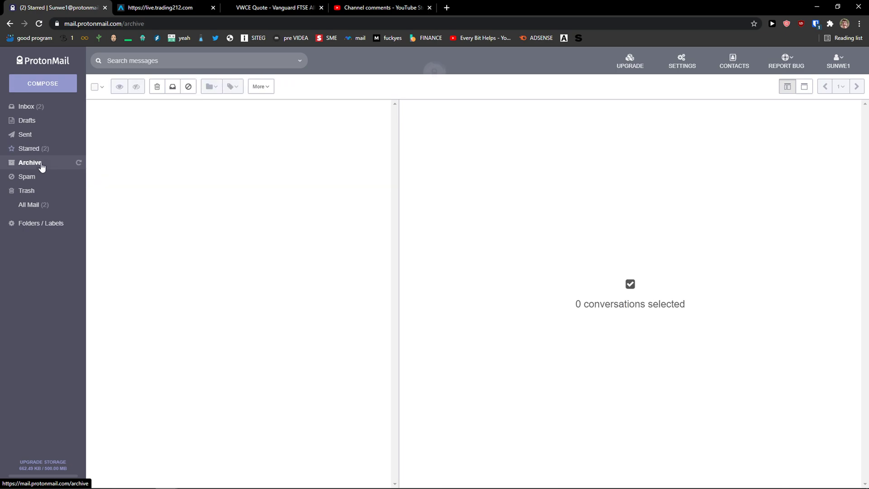
click(41, 180)
click(41, 190)
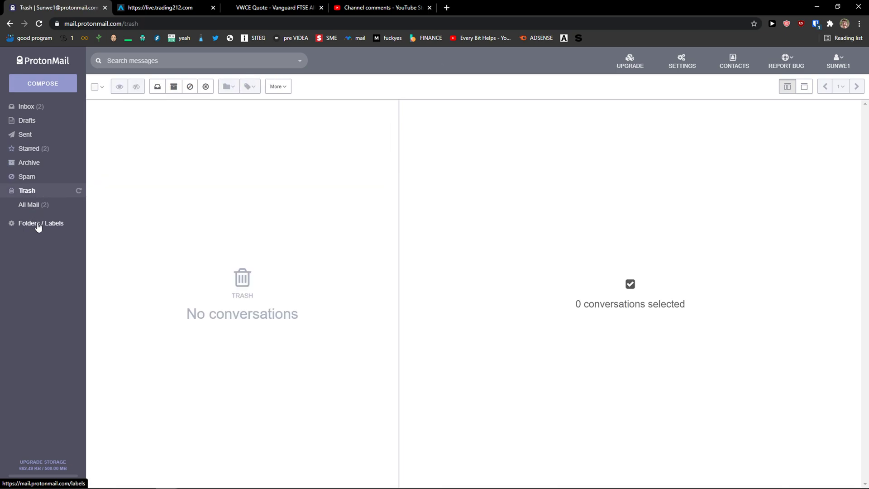
click(40, 224)
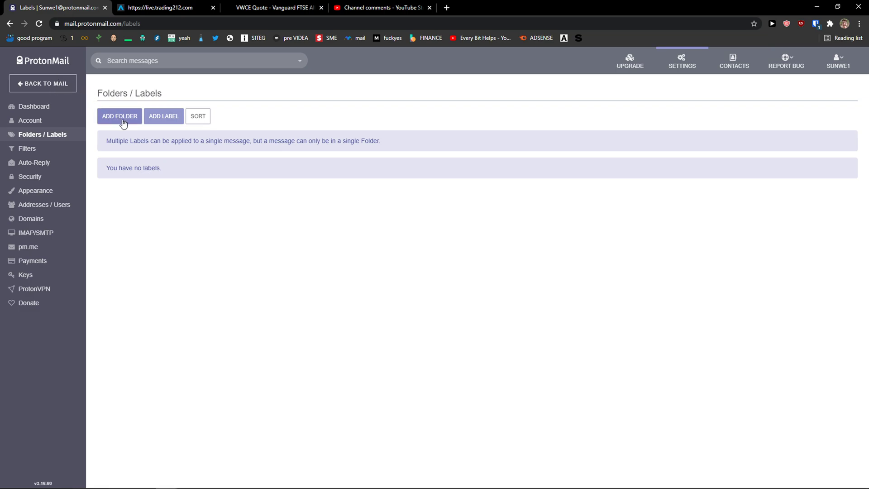
Return to mail, view the Upgrade plans and prices, and check the empty Contacts page.
click(28, 85)
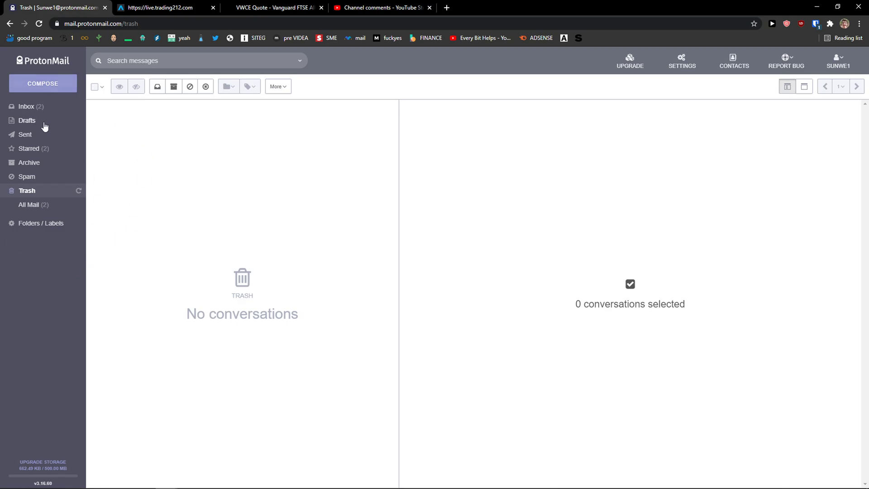
click(640, 65)
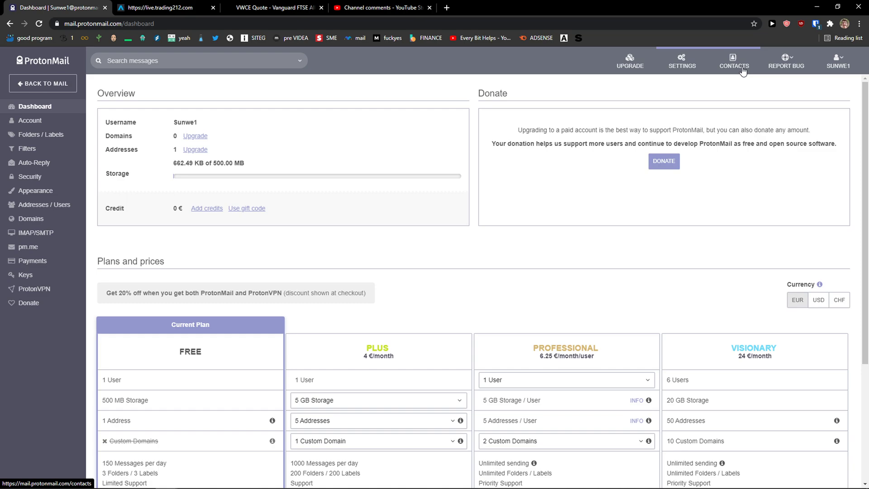
click(742, 70)
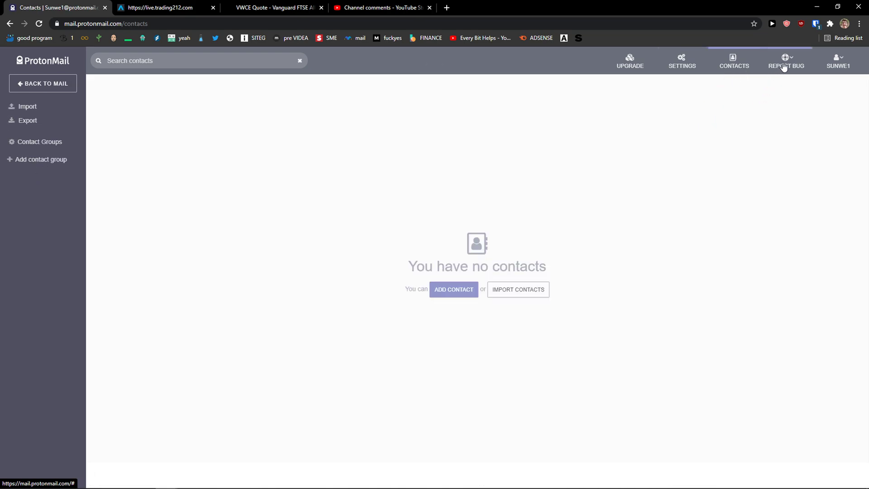
mouse_move(836, 66)
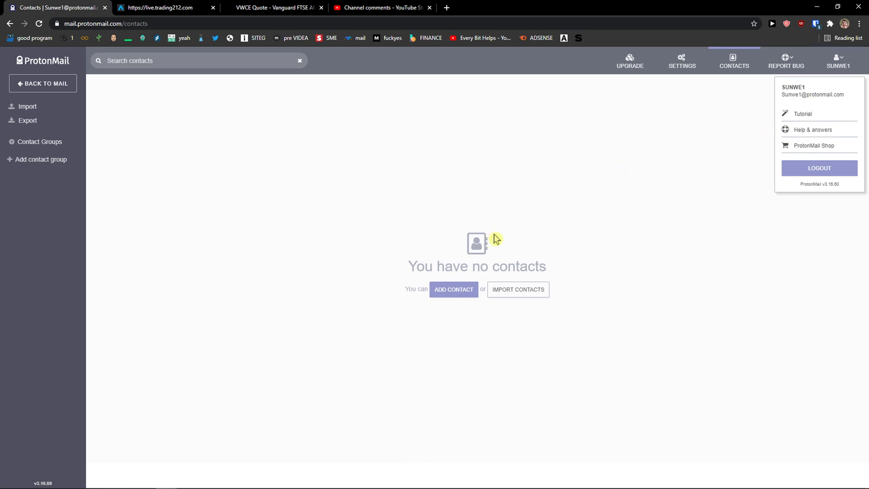
Open the Inbox and read the 'How to secure your ProtonMail account' message.
click(32, 85)
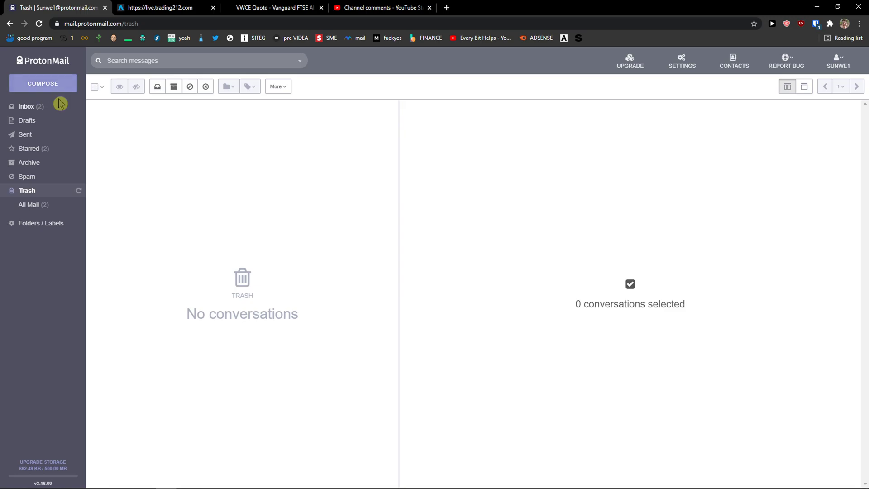
click(26, 108)
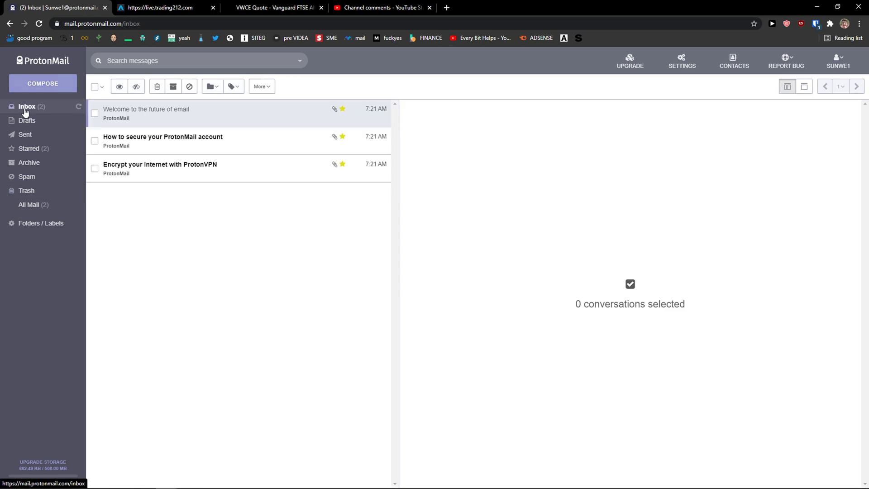
click(186, 143)
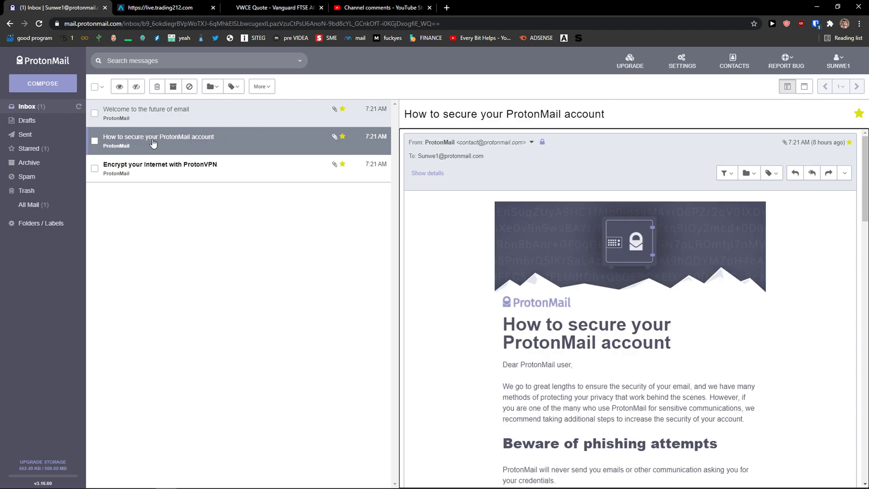
scroll(585, 192, down, 5)
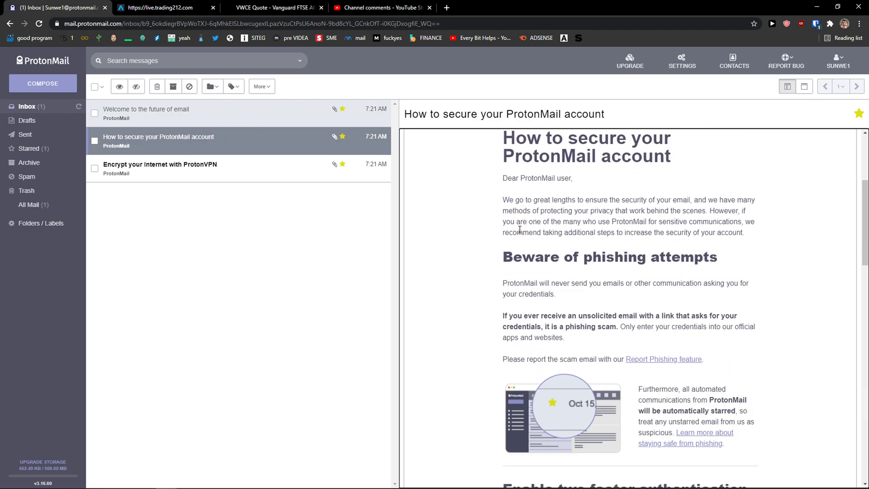
scroll(525, 273, up, 5)
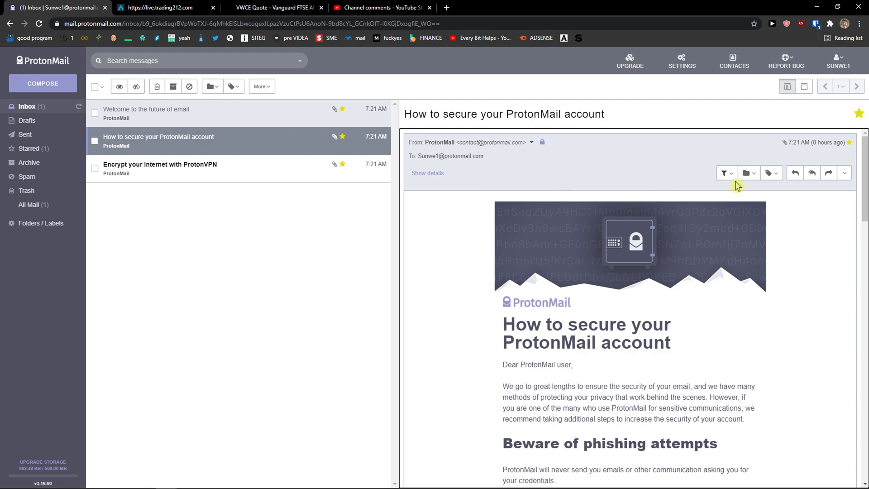
Switch between the message's Move to and Label dropdowns, ending on the folder list.
click(750, 181)
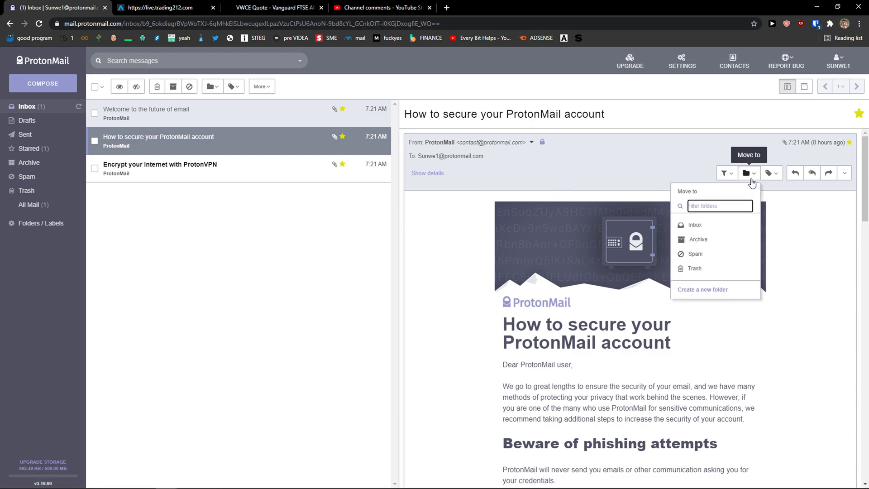
click(770, 173)
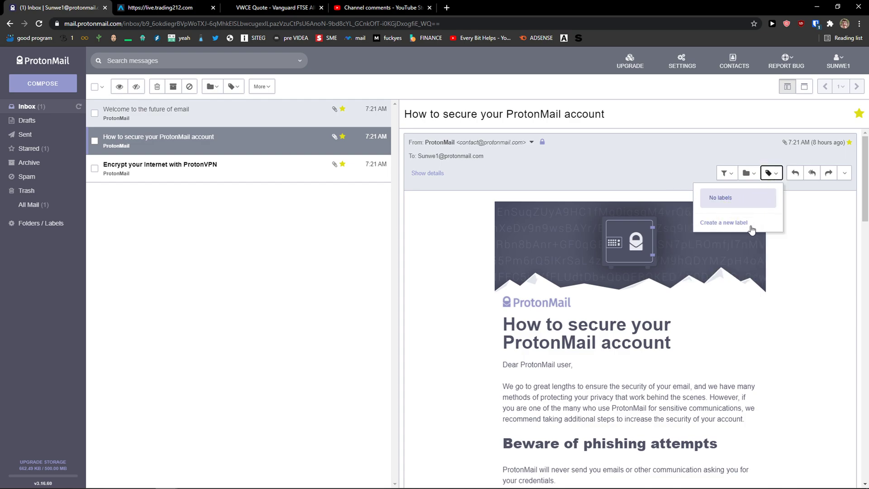
click(747, 174)
click(770, 174)
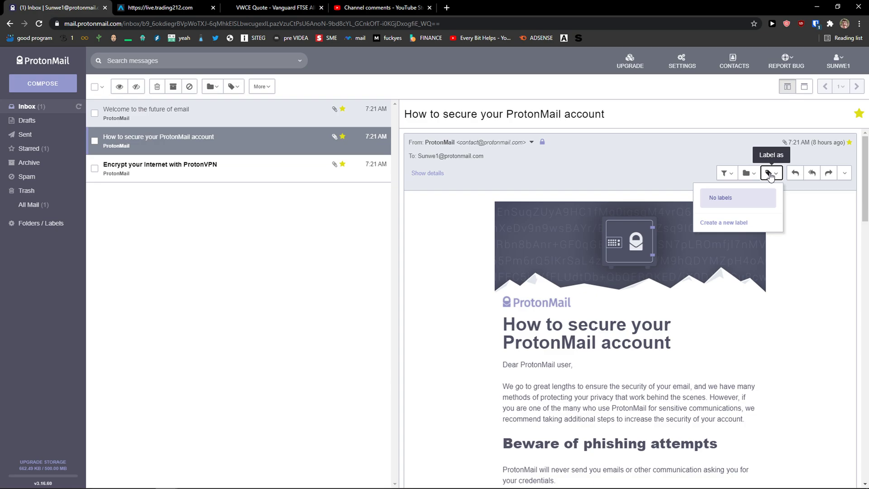
click(747, 174)
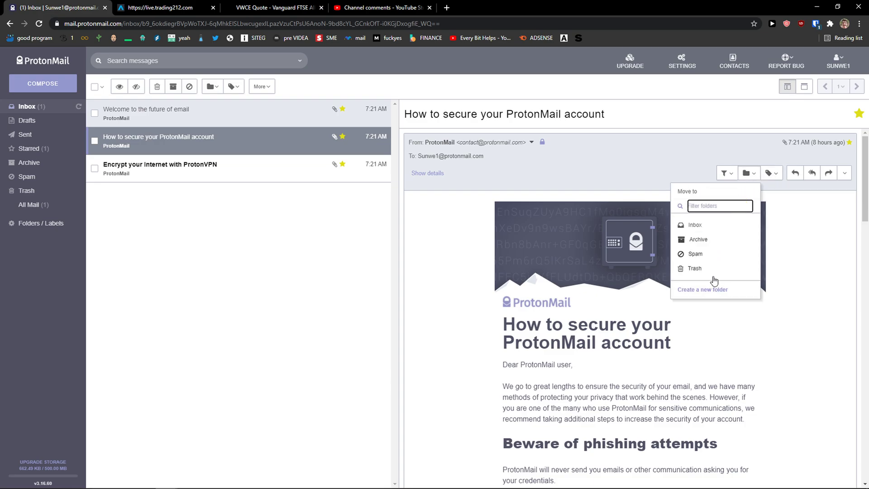
Create a 'Work' folder, move the security message into it, then check Work and Inbox.
click(708, 290)
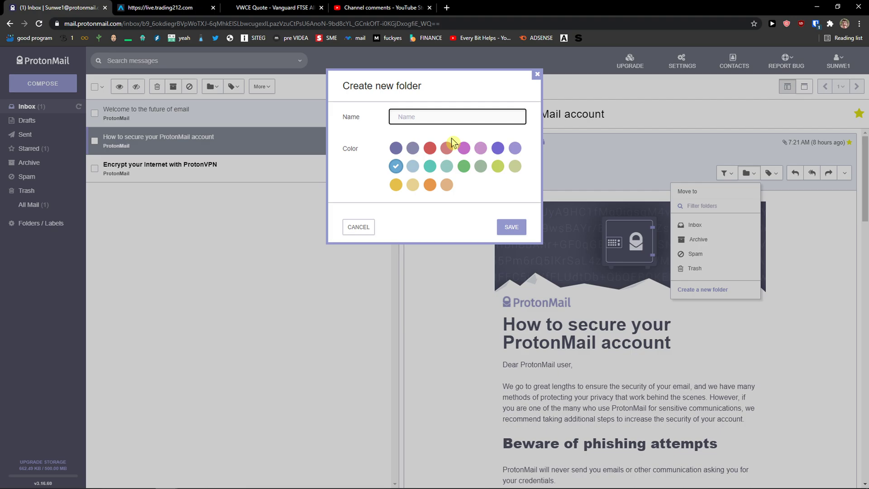
text(Work)
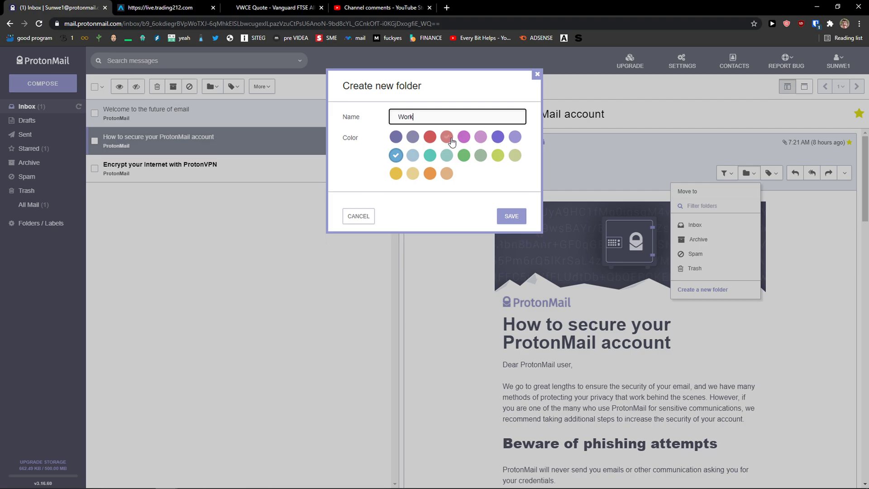
click(515, 220)
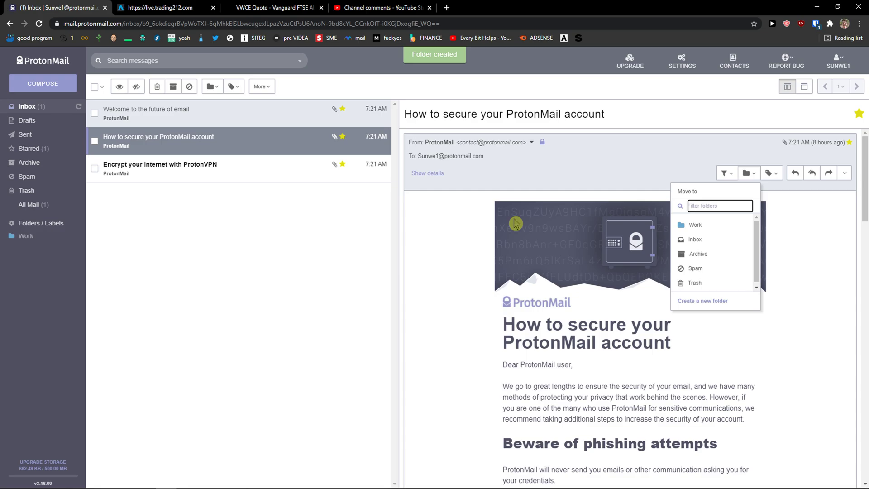
click(695, 226)
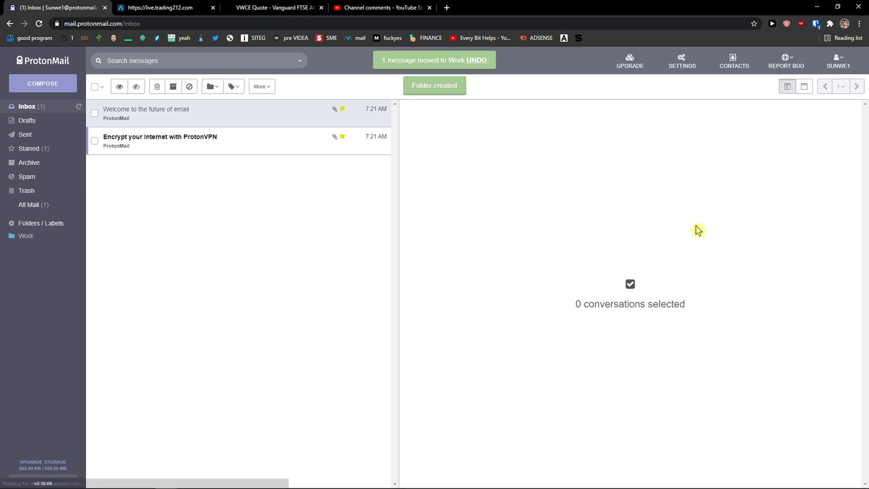
click(26, 235)
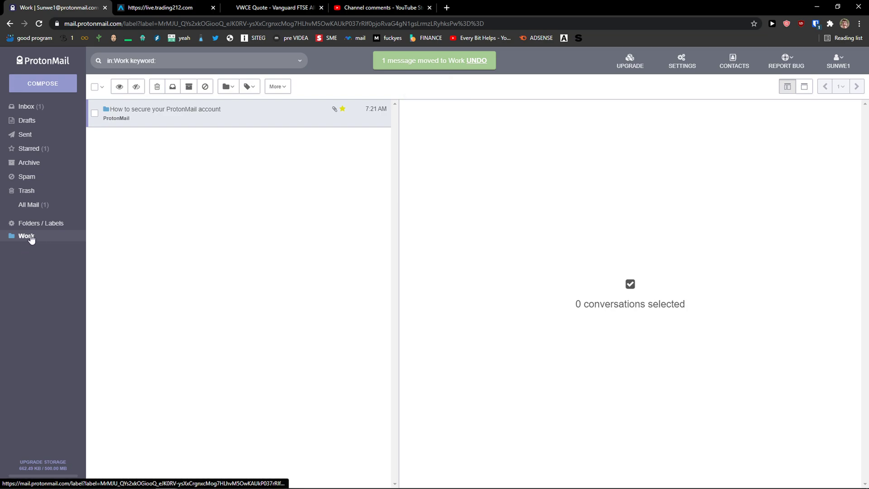
click(38, 107)
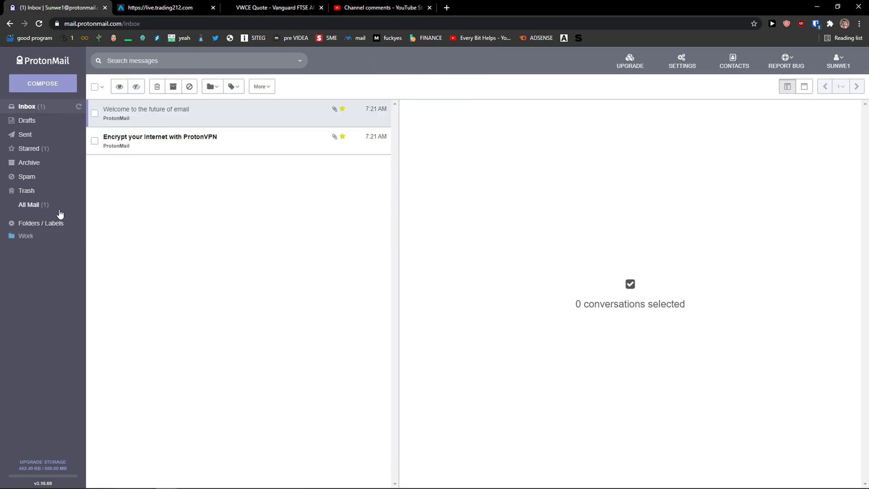
Open the message in Work and create a green label named 'Work' for it.
click(46, 234)
click(190, 116)
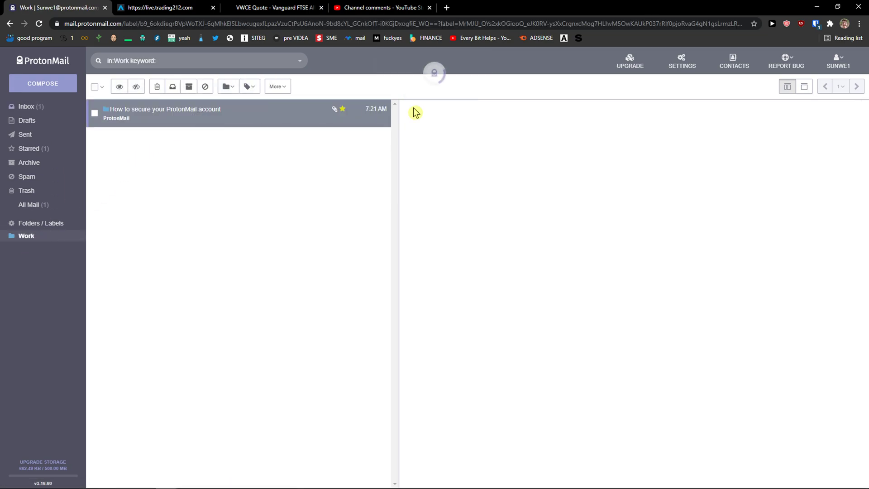
click(769, 173)
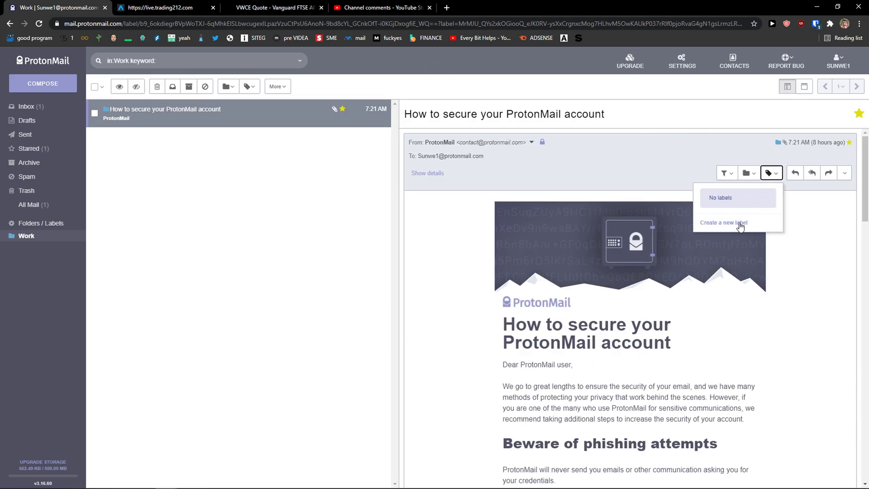
click(735, 223)
click(471, 123)
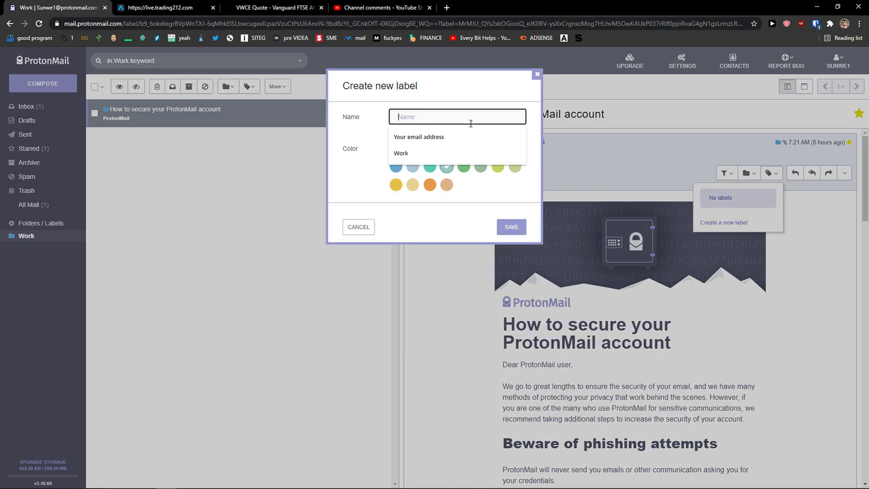
text(Work)
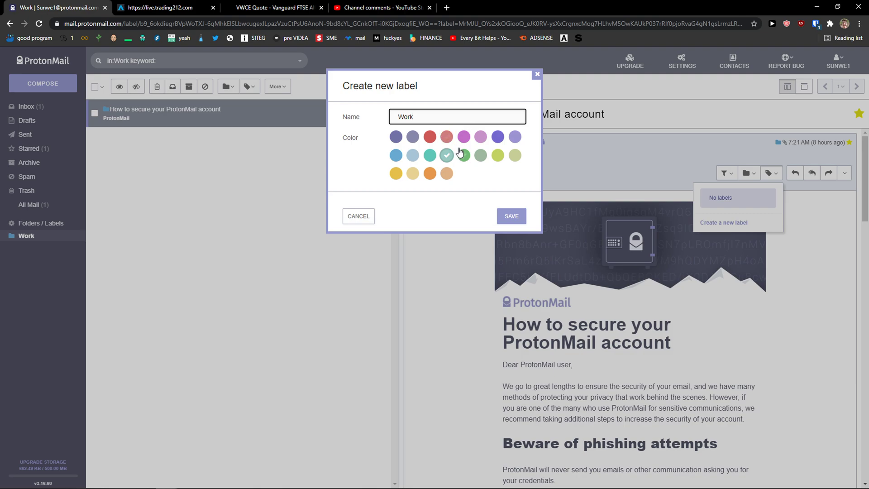
click(463, 155)
click(509, 217)
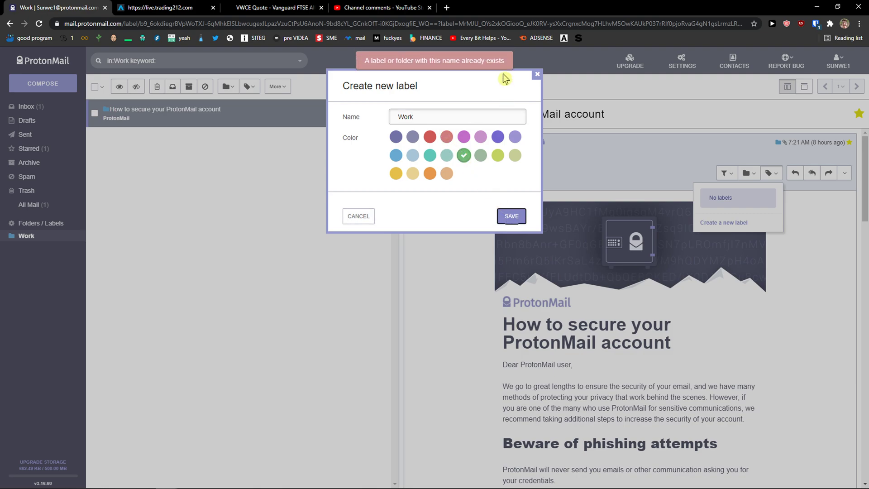
Rename the label to 'Work1' and view the messages tagged with it.
click(439, 121)
text(1)
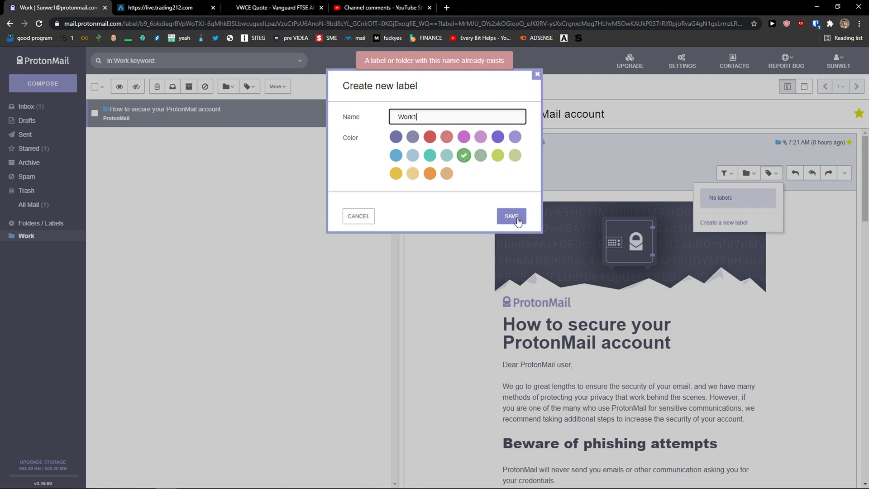
click(516, 218)
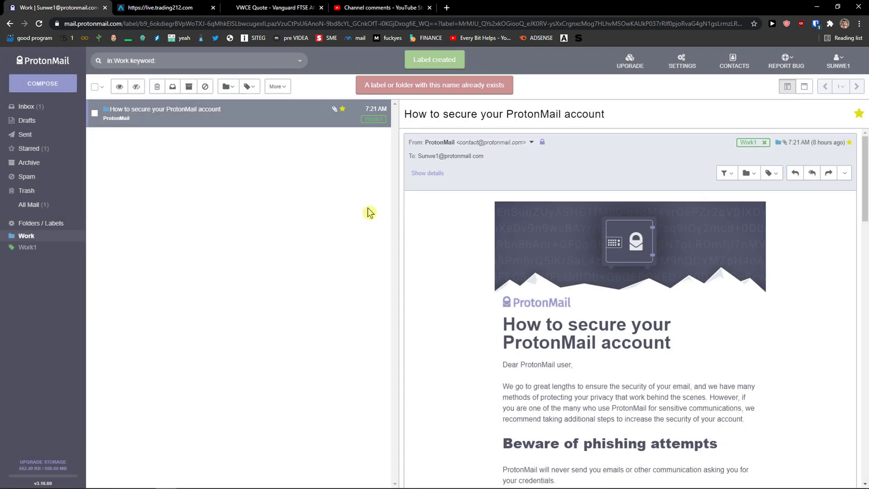
click(18, 247)
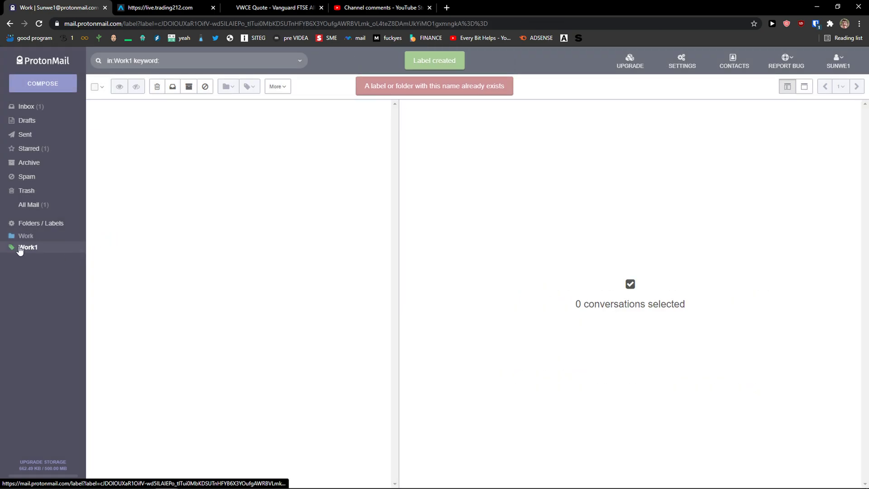
click(22, 248)
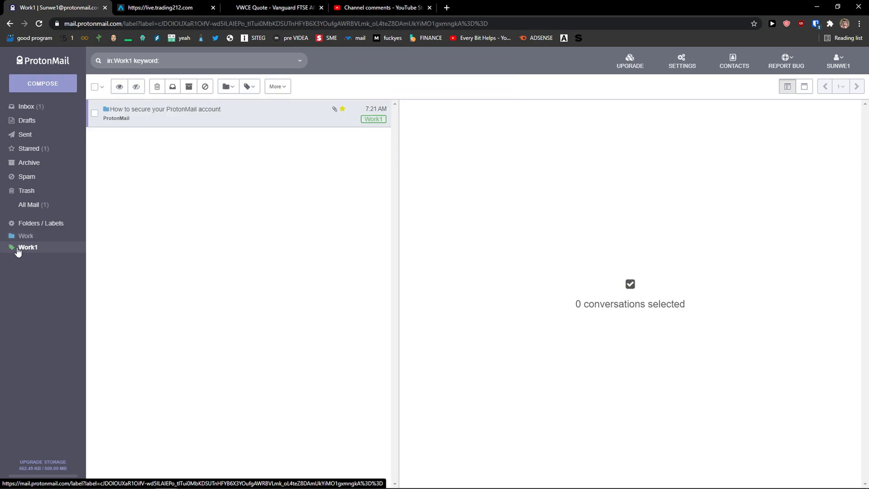
click(27, 247)
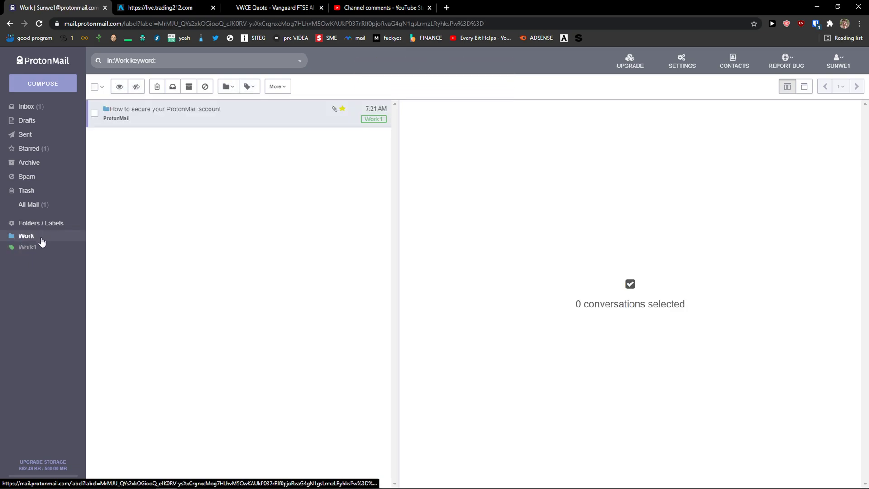
Reopen the security email, look at its More actions, then return to the Inbox.
click(177, 109)
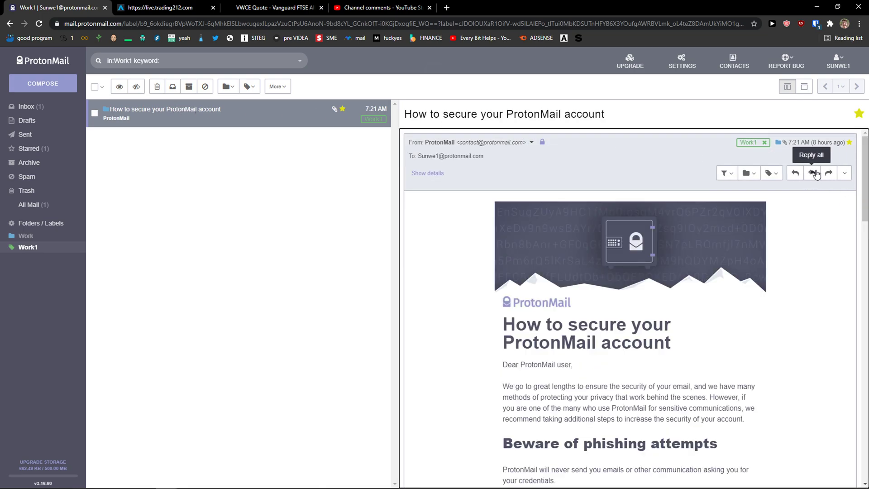
click(845, 173)
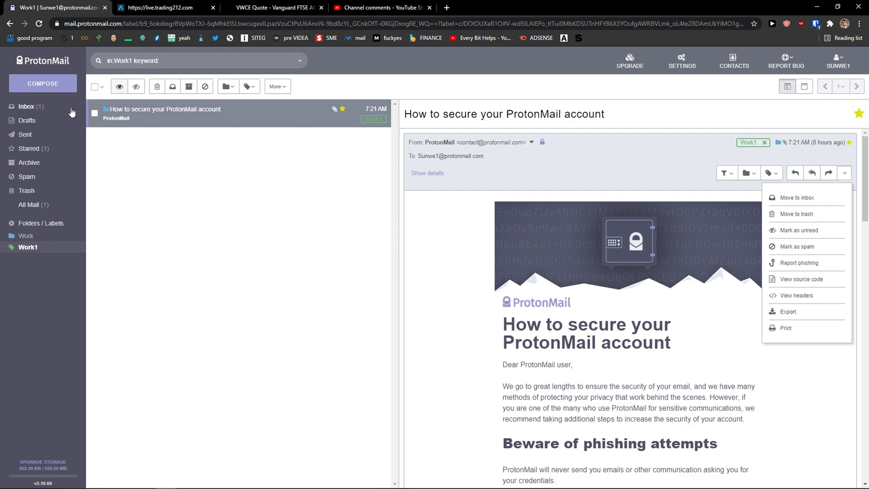
click(35, 110)
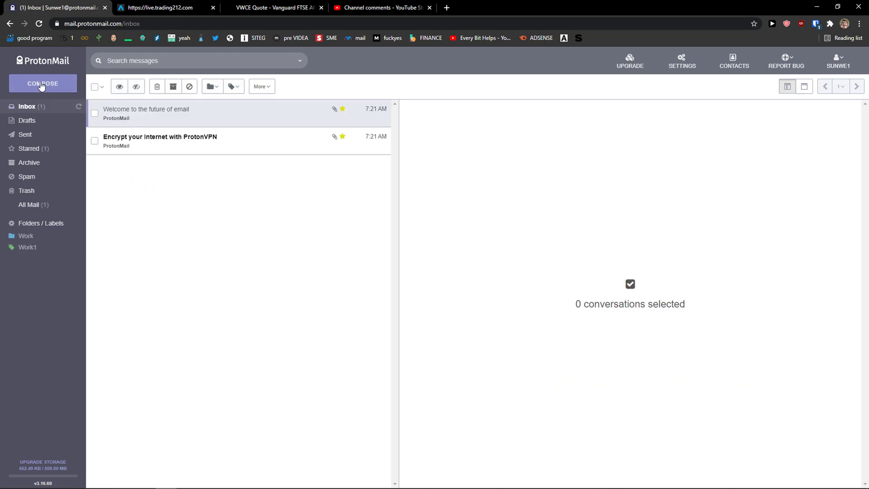
Start a new message to the Gmail recipient with subject 'This is a sbuject mail'.
click(45, 85)
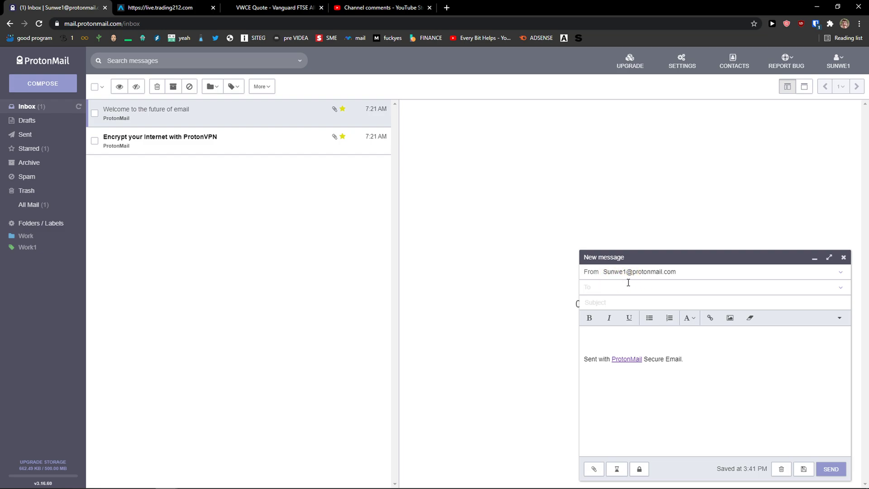
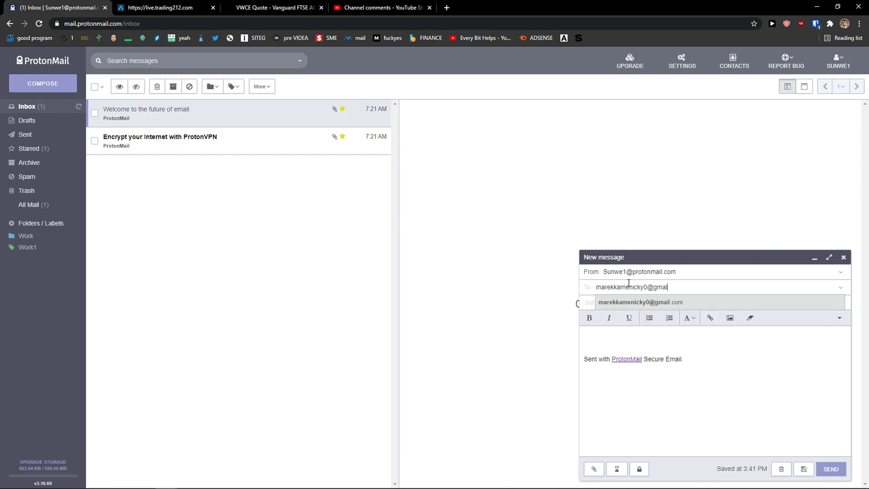
key(Return)
key(Tab)
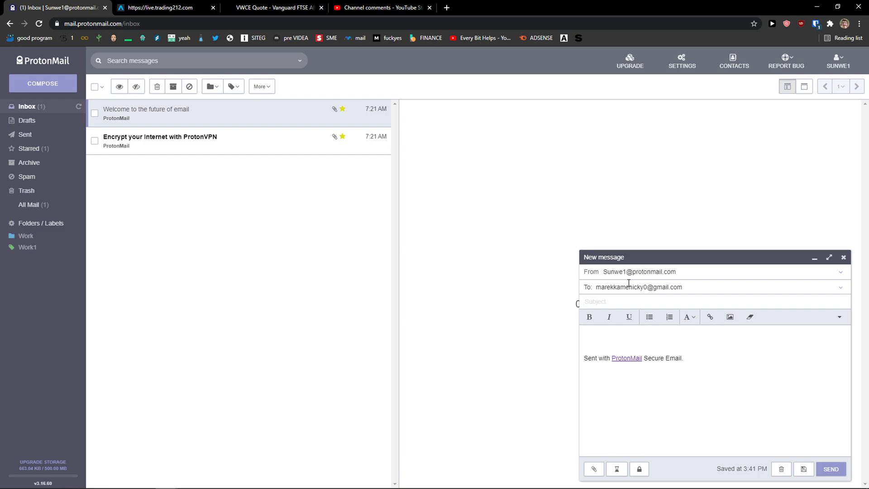
text(This is a sbuject mail)
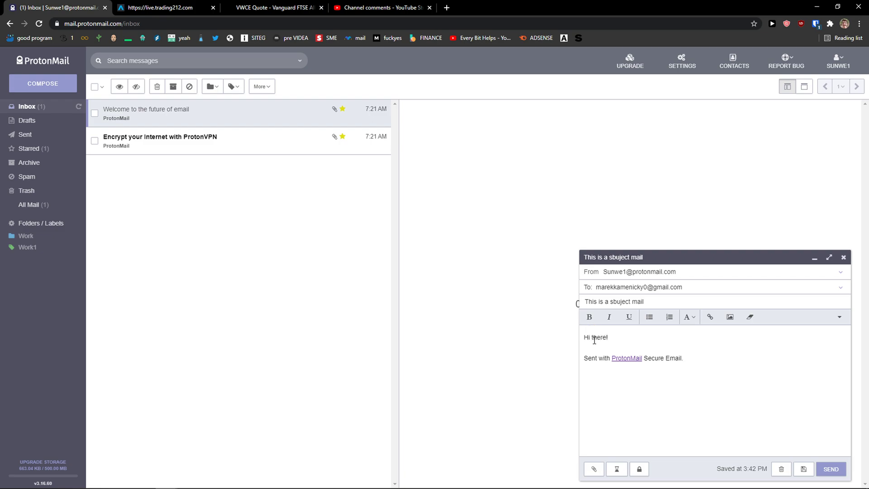
Make the greeting 'Hi there!' bold, italic, underlined and font size 20.
click(588, 317)
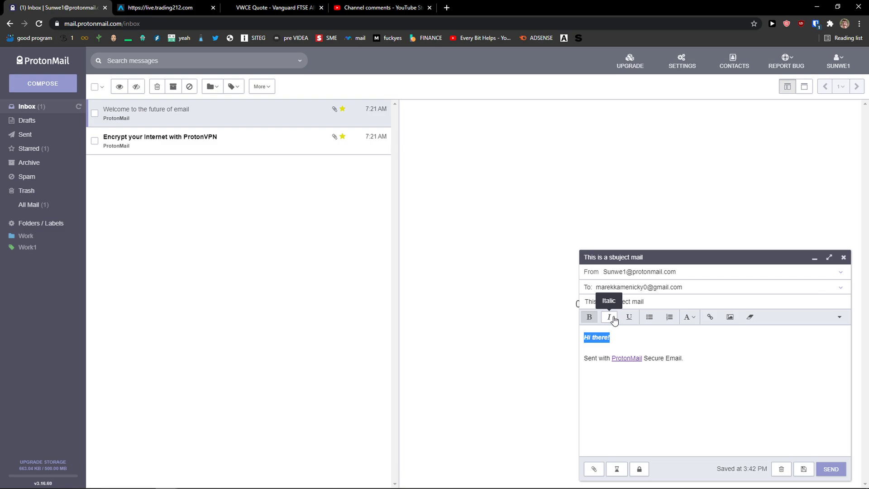
click(629, 317)
click(626, 348)
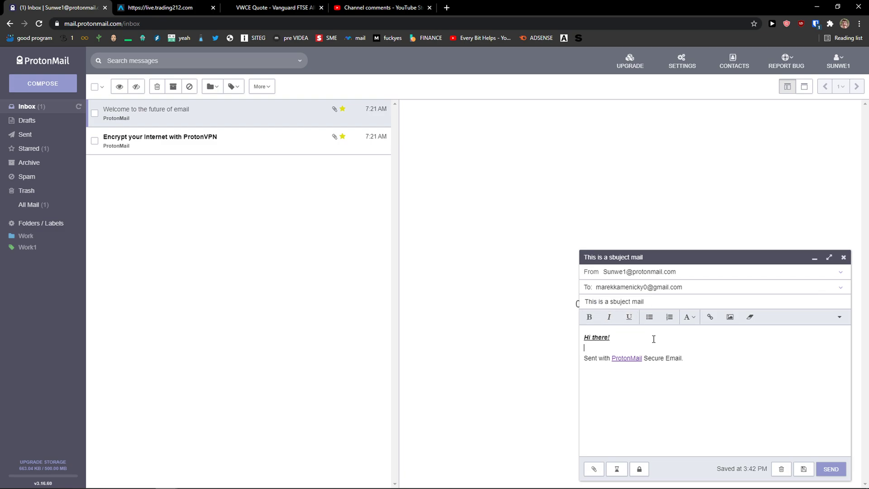
click(688, 317)
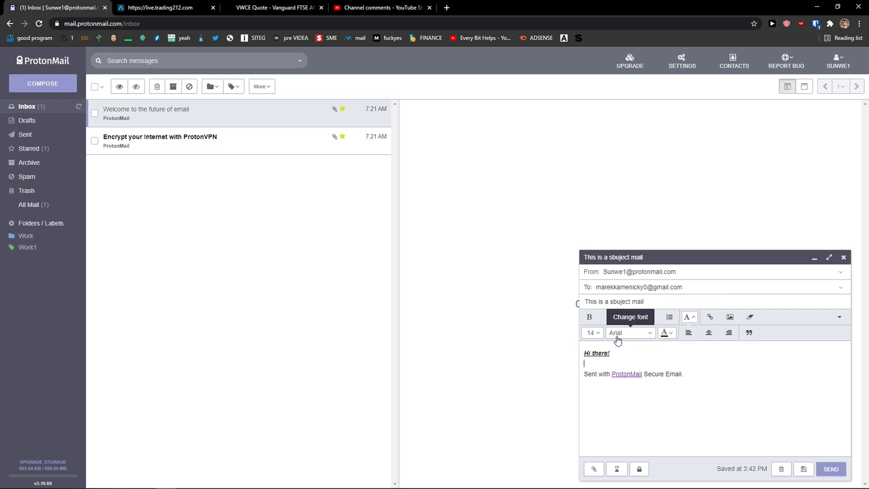
drag(620, 353, 583, 354)
click(592, 332)
click(588, 394)
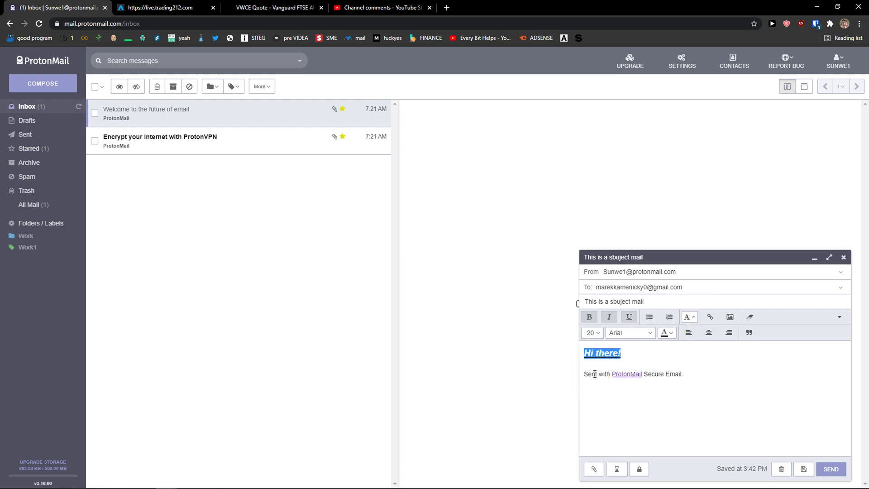
click(624, 358)
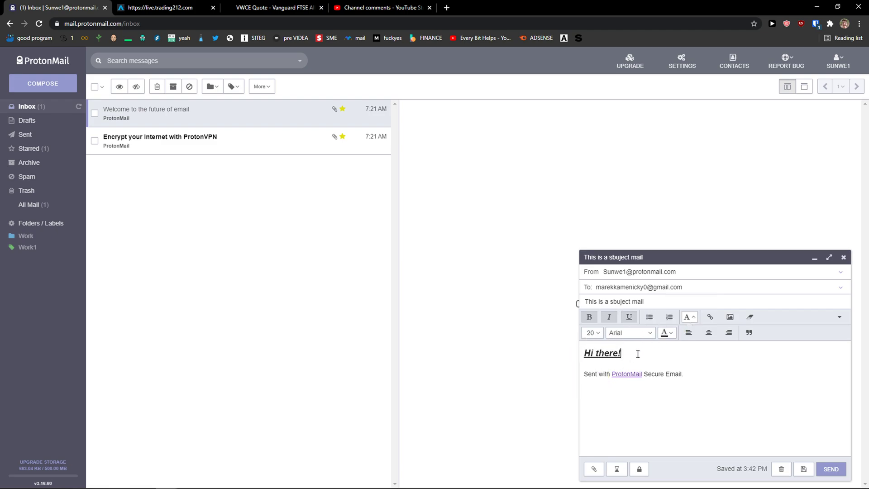
Open the Insert image dialog and close it without inserting an image.
click(727, 318)
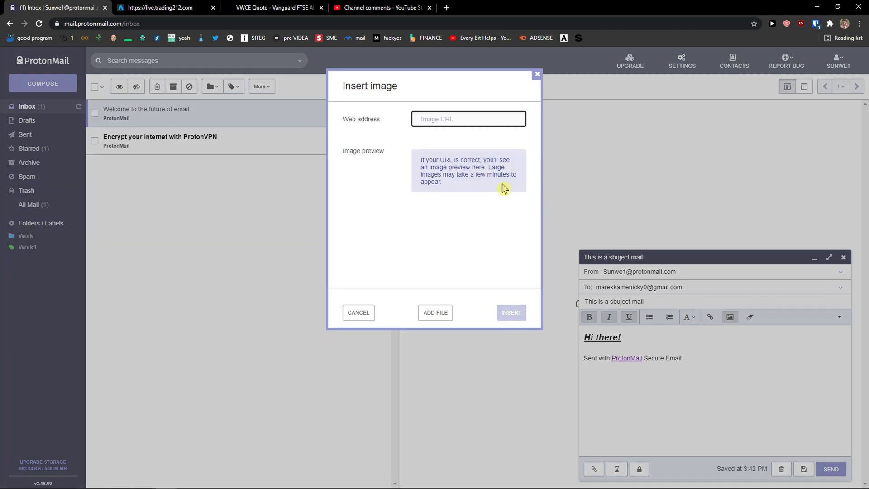
click(428, 120)
click(536, 74)
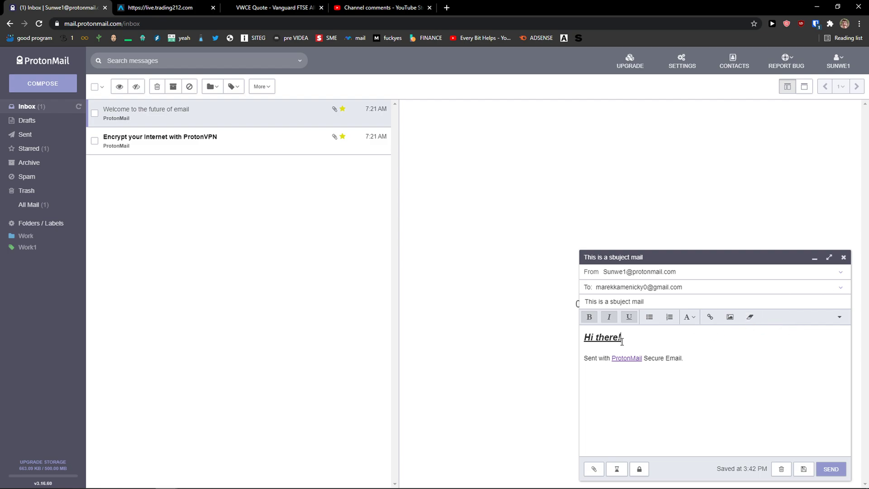
Look at Attachments and Expiration time, cancelling both and leaving expiration at 0 weeks.
click(593, 472)
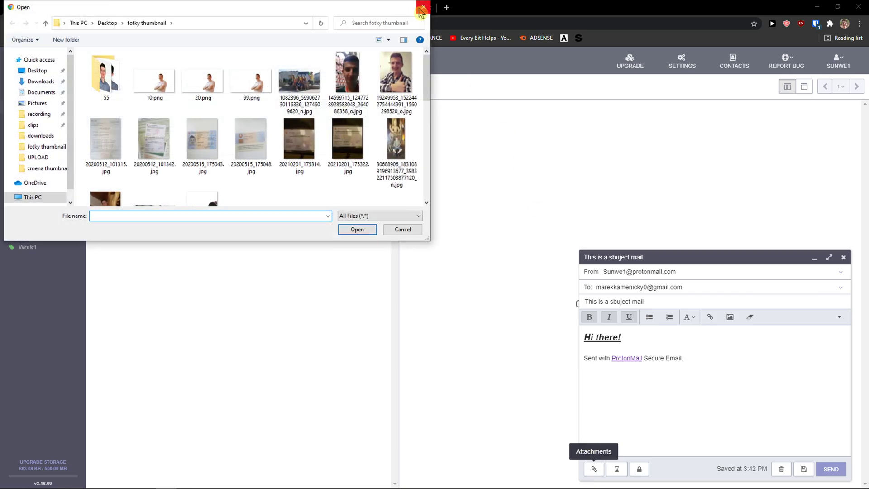
click(423, 9)
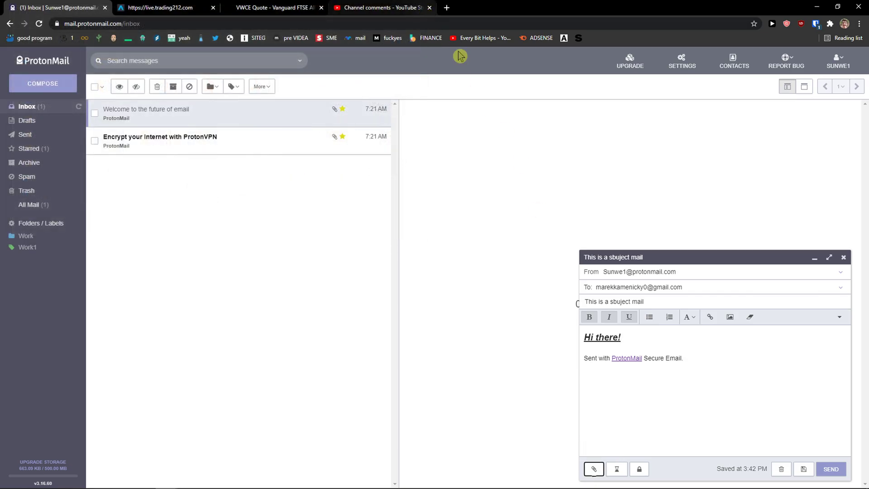
click(617, 470)
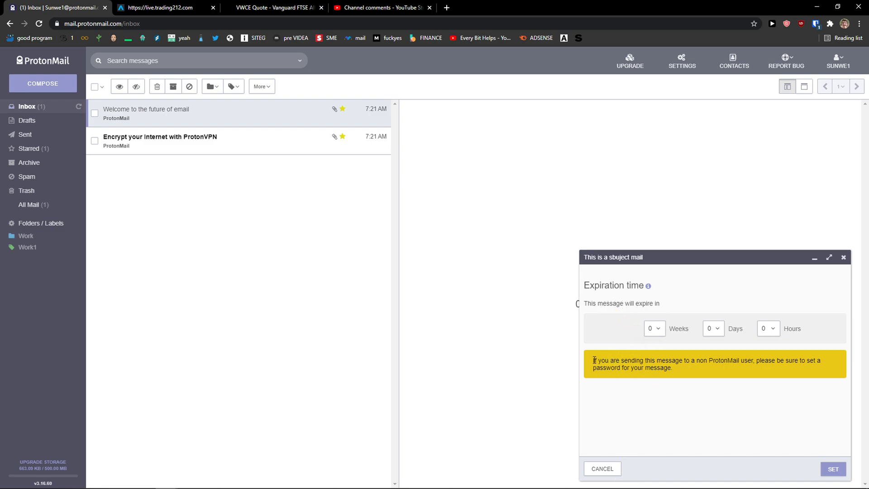
drag(595, 360, 706, 368)
click(707, 368)
click(655, 328)
click(652, 338)
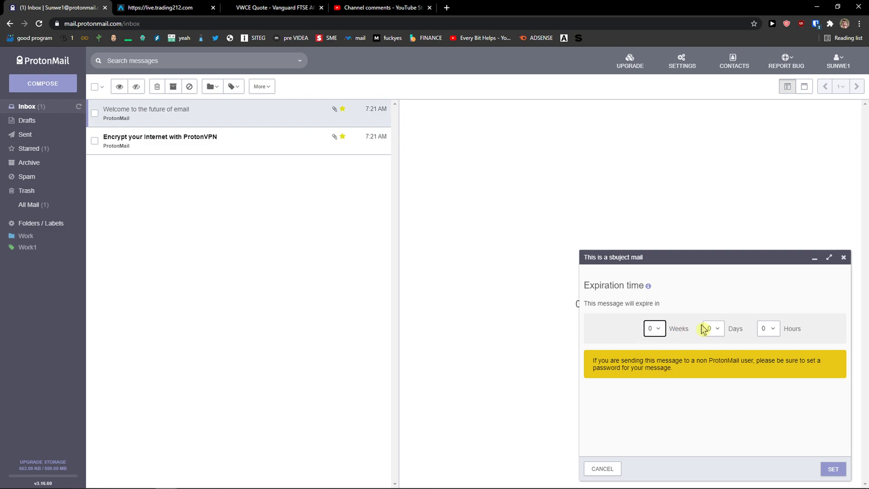
click(616, 473)
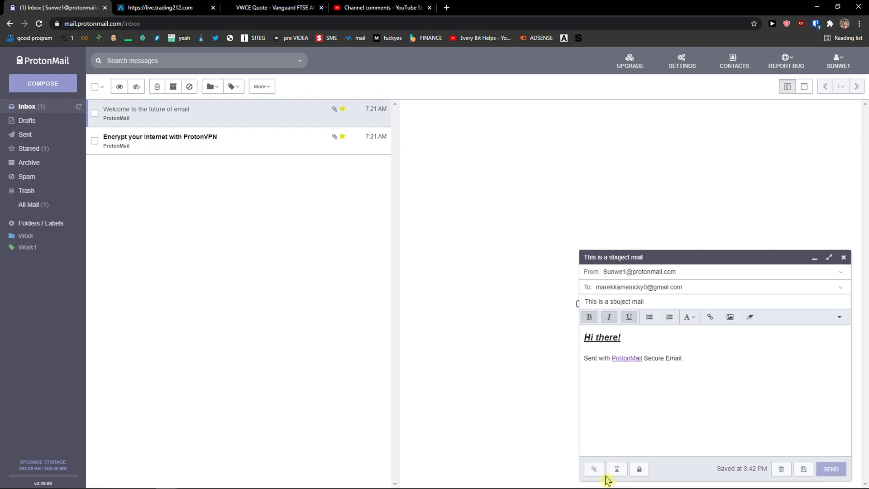
Enter and confirm a message password and apply it with SET to encrypt the draft.
click(639, 471)
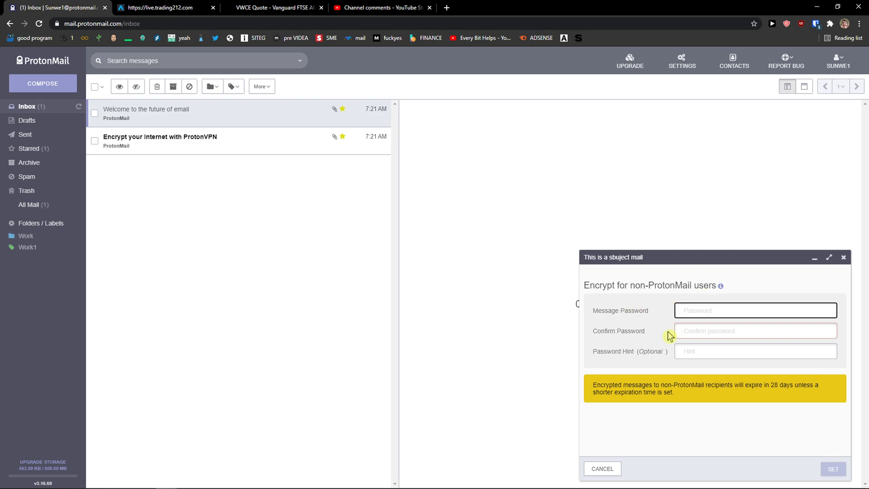
drag(595, 384, 578, 376)
click(629, 332)
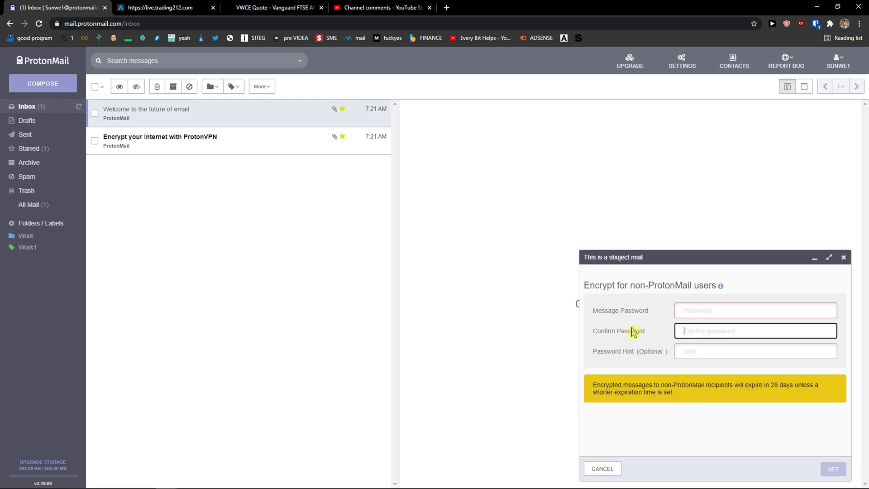
click(690, 309)
text(•••••)
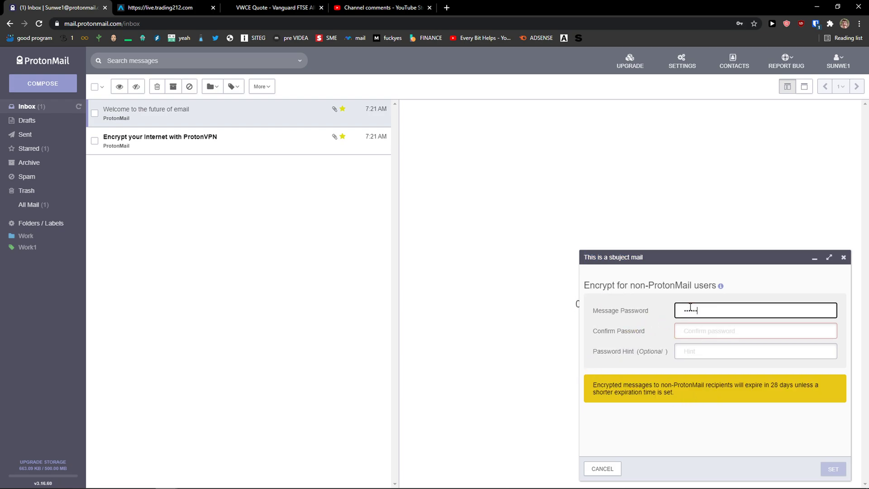
text(••••)
key(Tab)
text(•••)
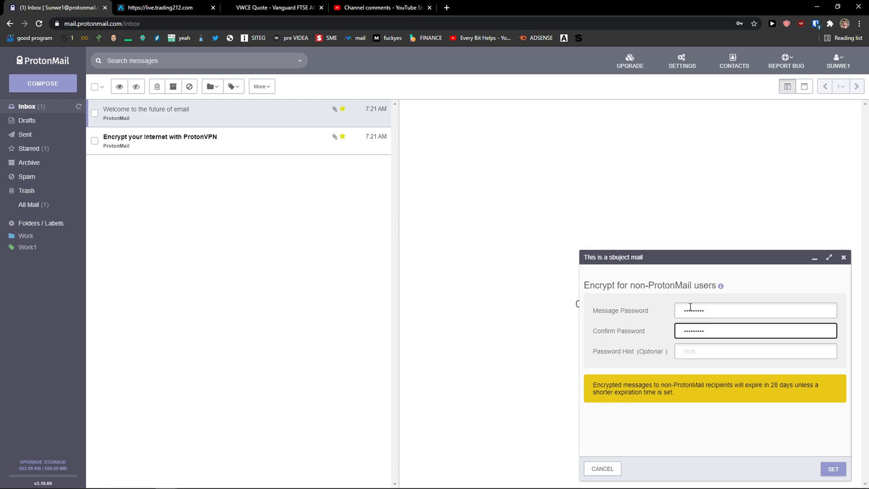
key(Tab)
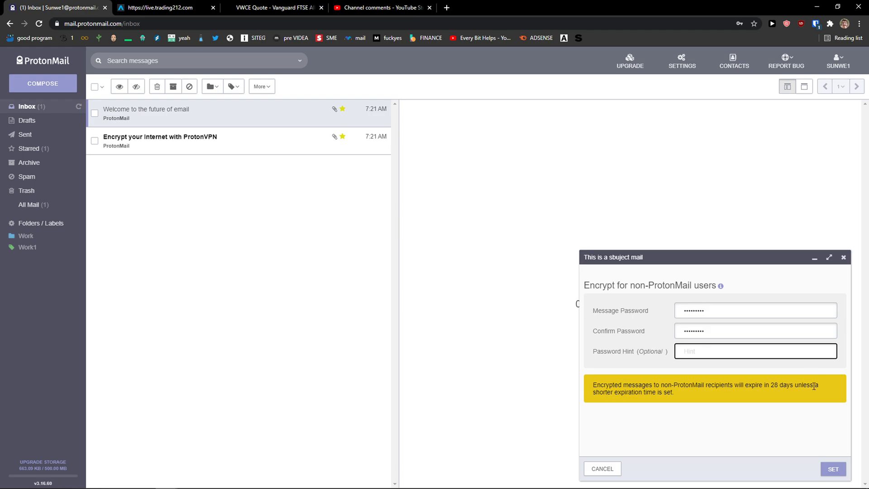
click(834, 468)
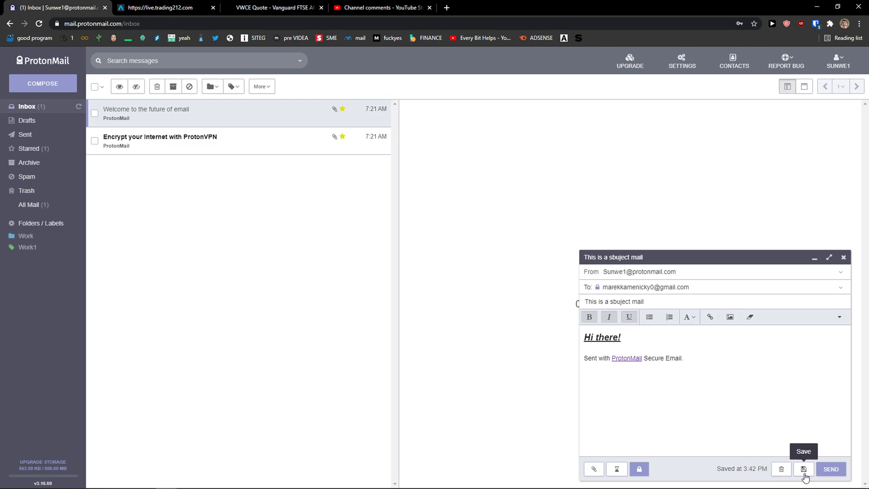
Send the password-encrypted message, then open a new browser tab.
click(835, 474)
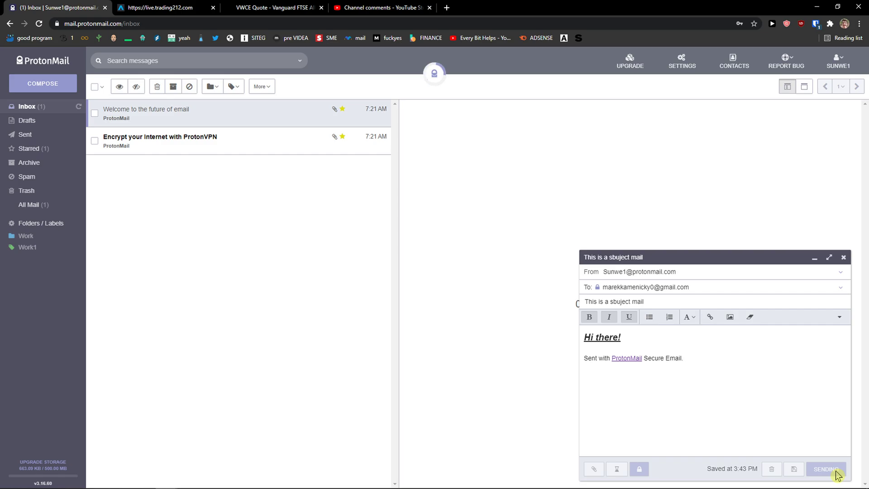
click(447, 7)
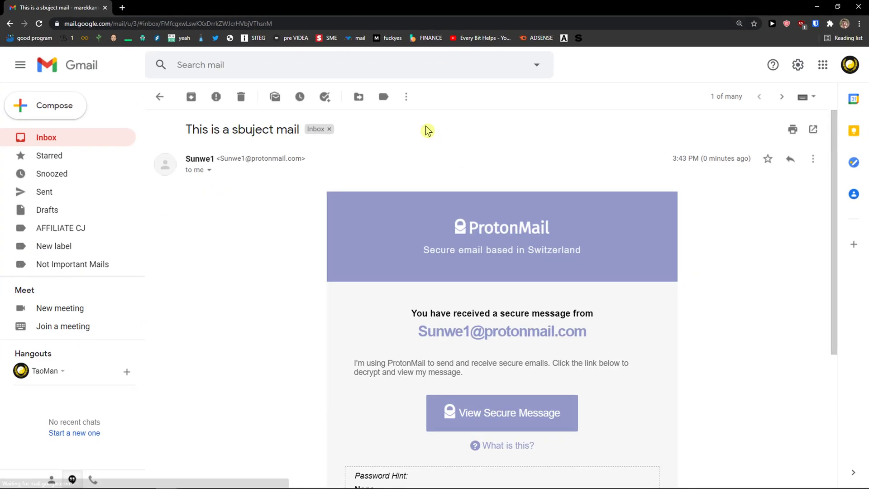
Scroll the ProtonMail notification in Gmail and open its View Secure Message link.
scroll(427, 261, down, 3)
scroll(427, 261, down, 2)
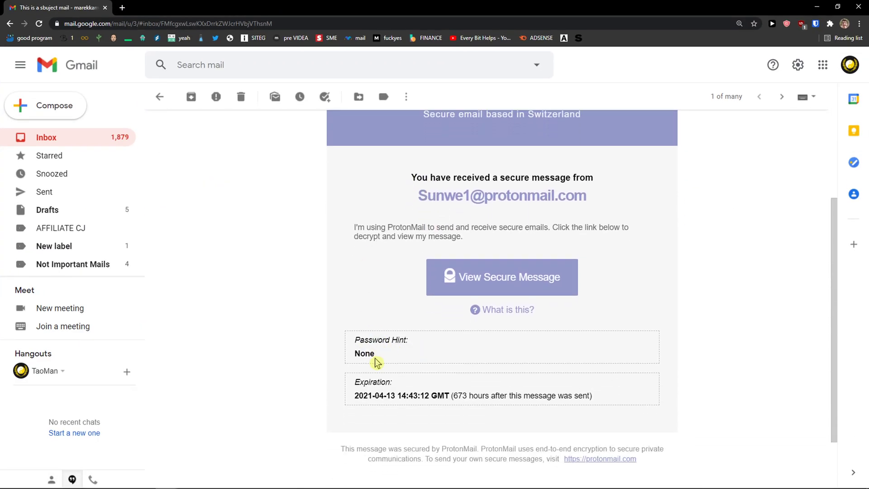
drag(470, 396, 578, 401)
scroll(501, 362, up, 1)
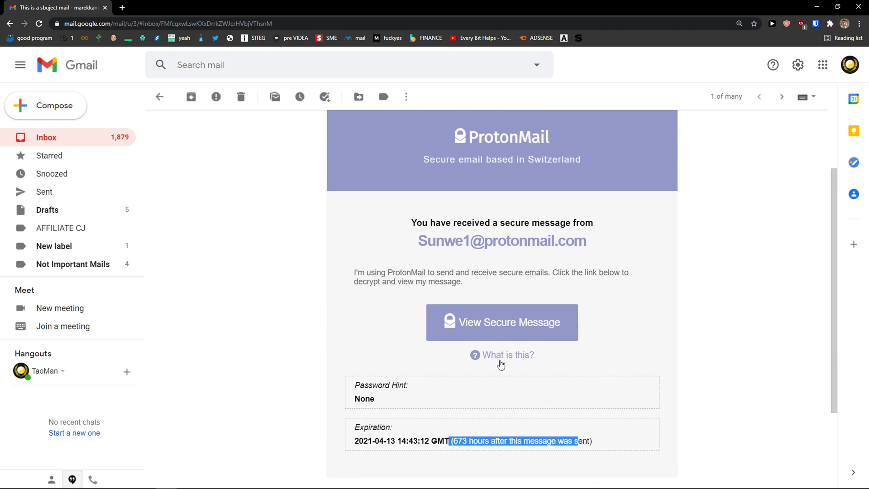
click(487, 326)
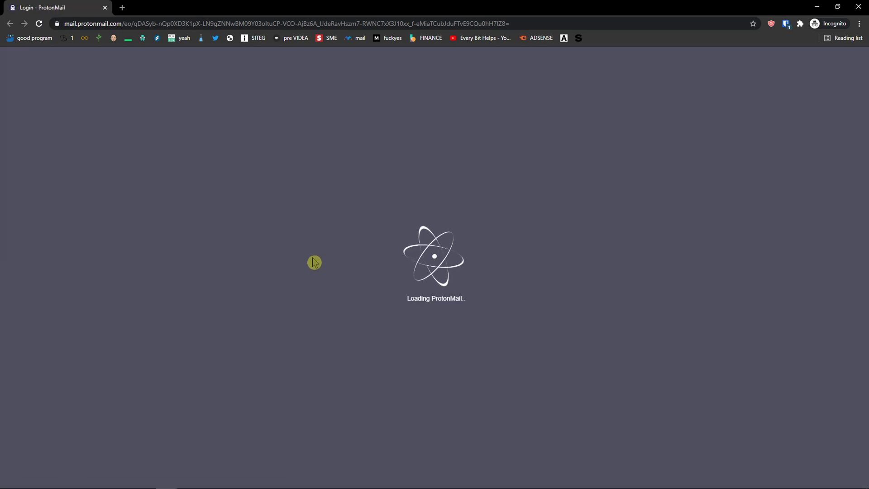
Enter the message password to decrypt the secure message.
key(ctrl+v)
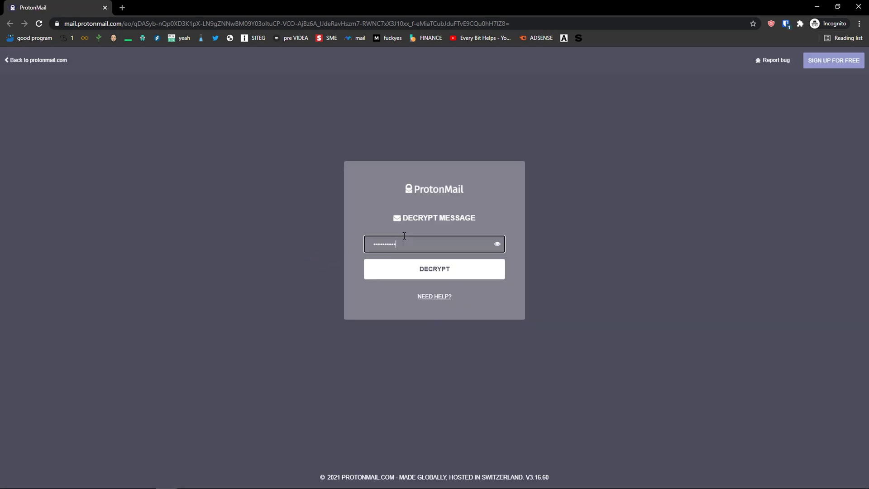
key(ctrl+a)
text(a)
key(Return)
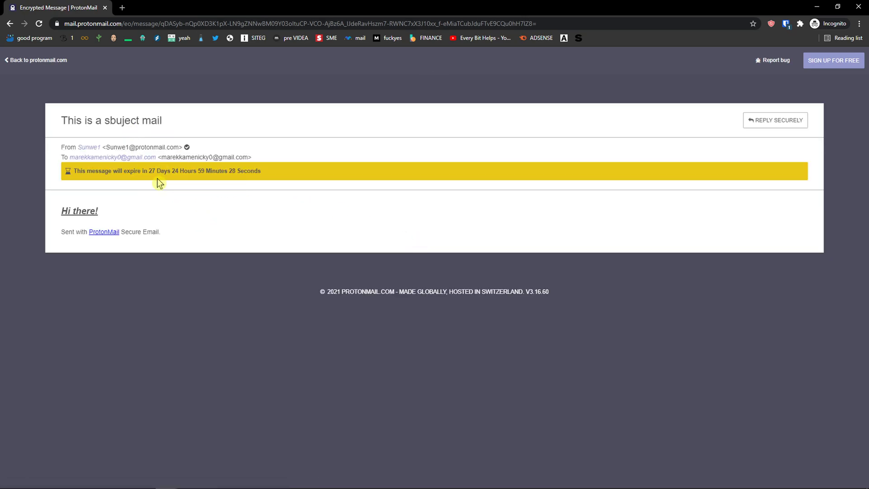
Send a secure reply reading 'asdaw1111' above the quoted text.
click(780, 121)
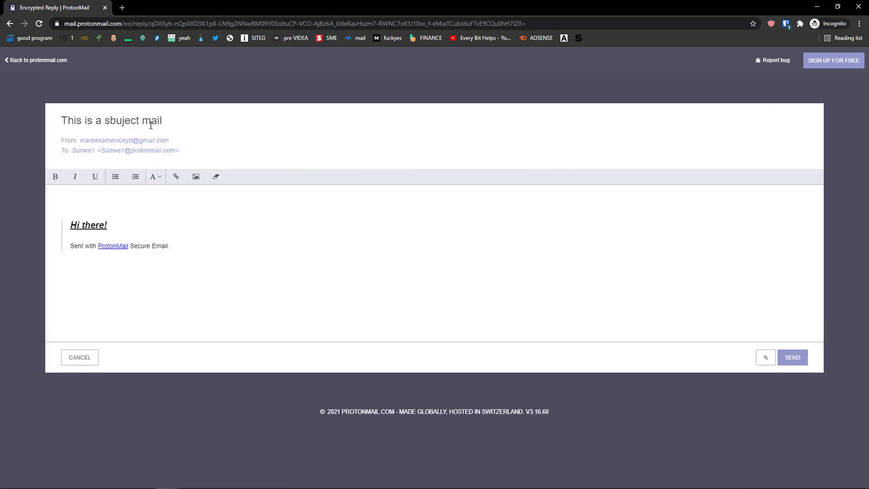
click(119, 208)
text(asdaw)
drag(119, 208, 61, 203)
click(114, 125)
click(118, 204)
text(1111)
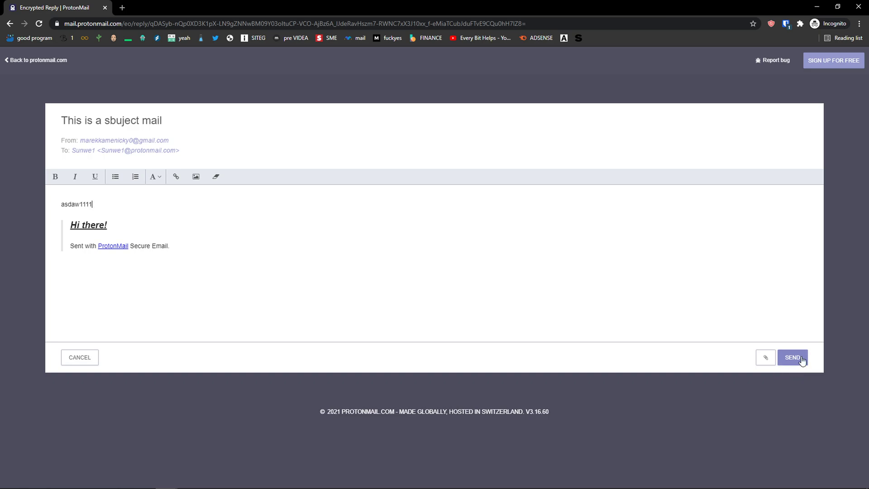
click(792, 358)
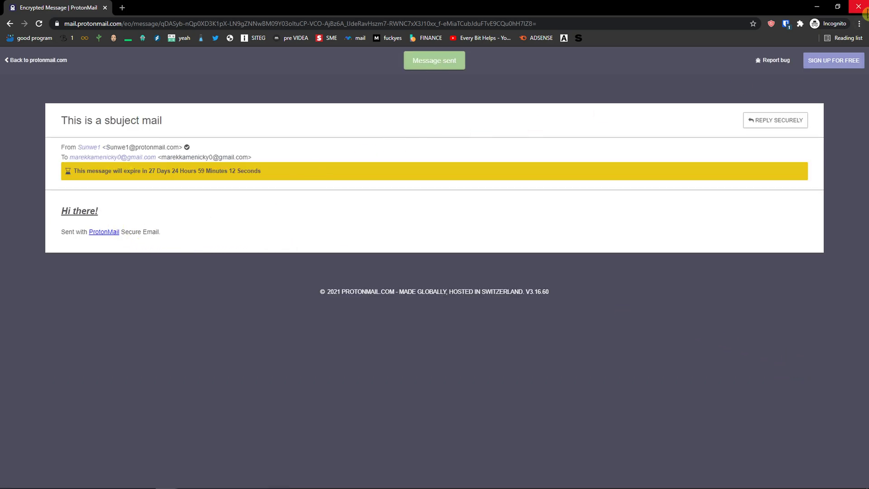
drag(353, 7, 339, 68)
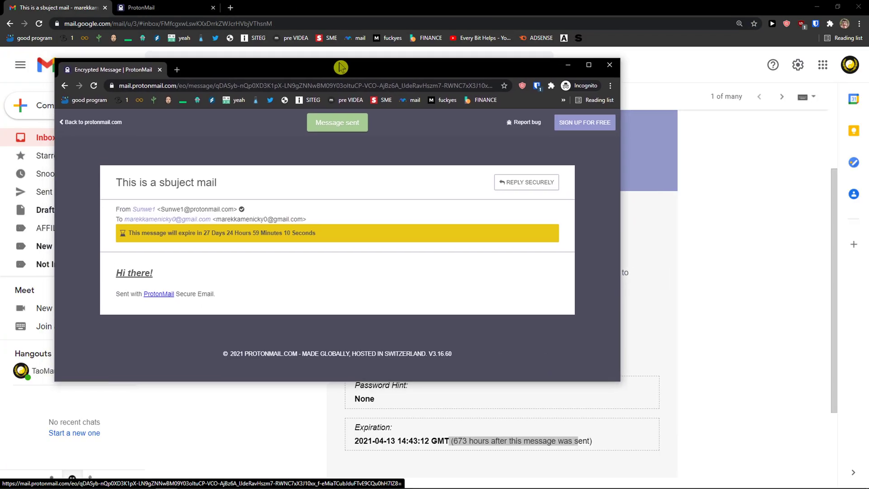
Close the incognito window and bring the ProtonMail inbox window to the front.
click(611, 72)
click(136, 8)
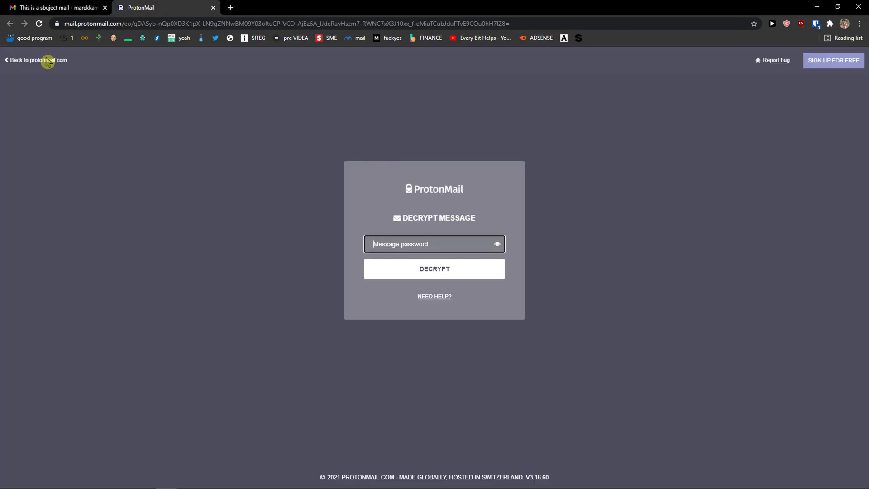
mouse_move(163, 482)
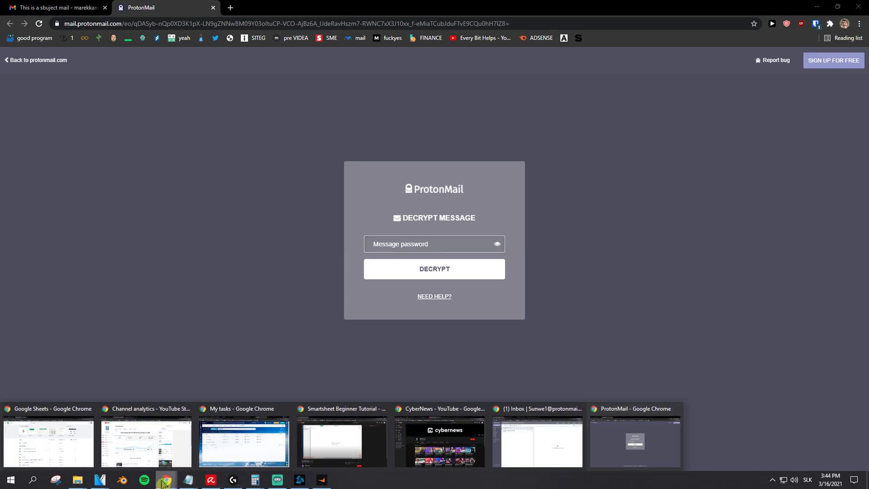
click(529, 439)
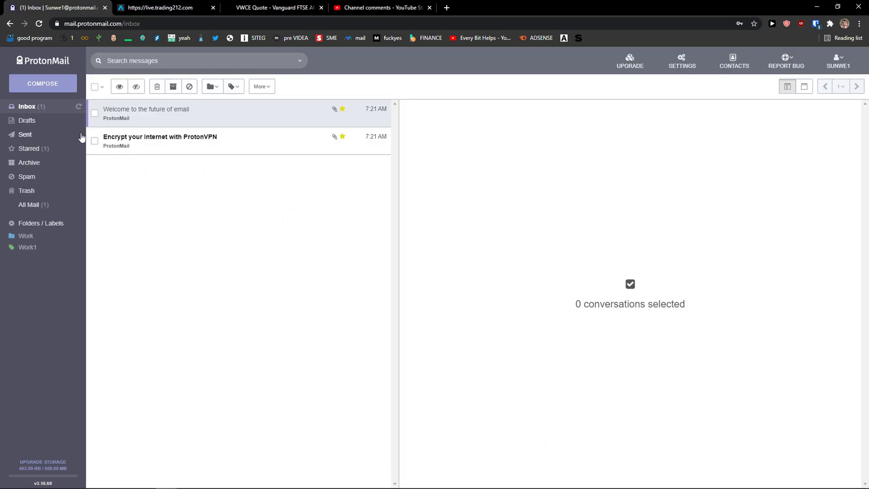
Open the 'This is a sbuject mail' conversation and expand the quoted 'Hi there!' text under the reply.
click(40, 107)
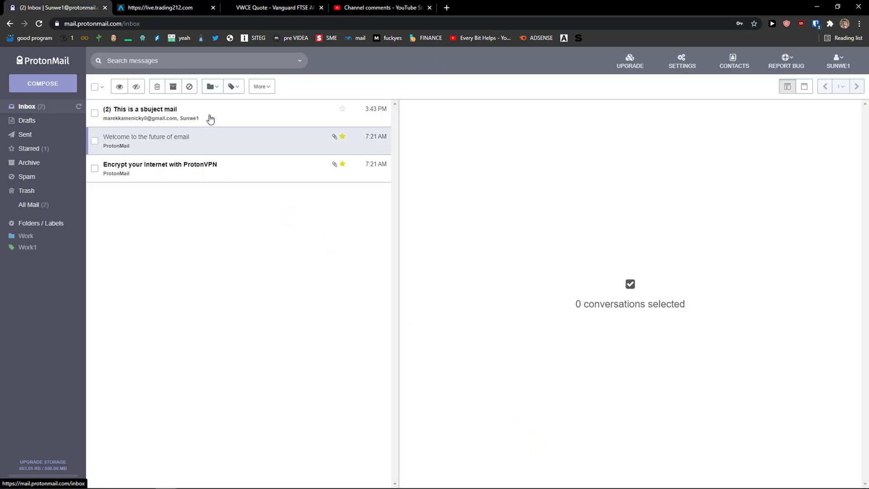
click(209, 118)
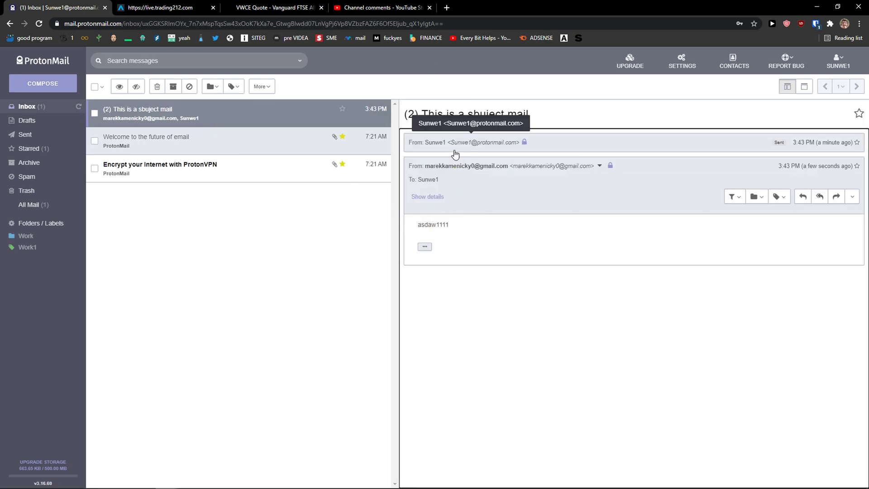
click(455, 152)
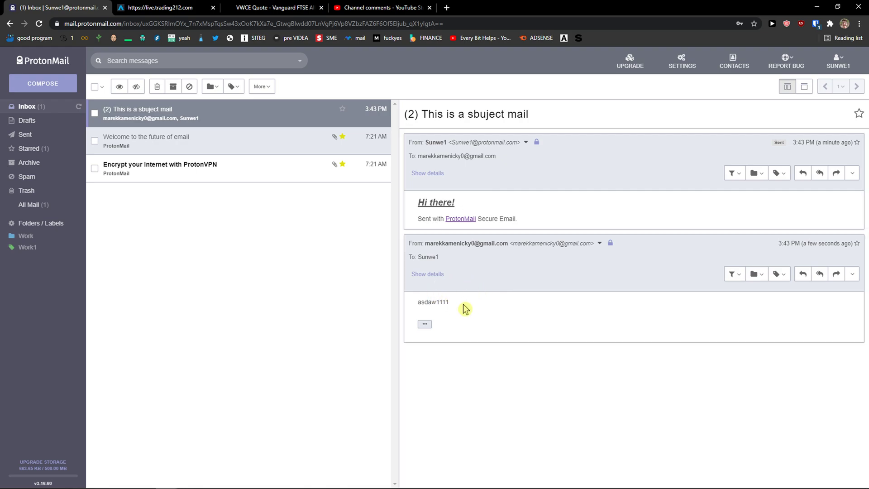
drag(463, 307, 418, 311)
click(425, 324)
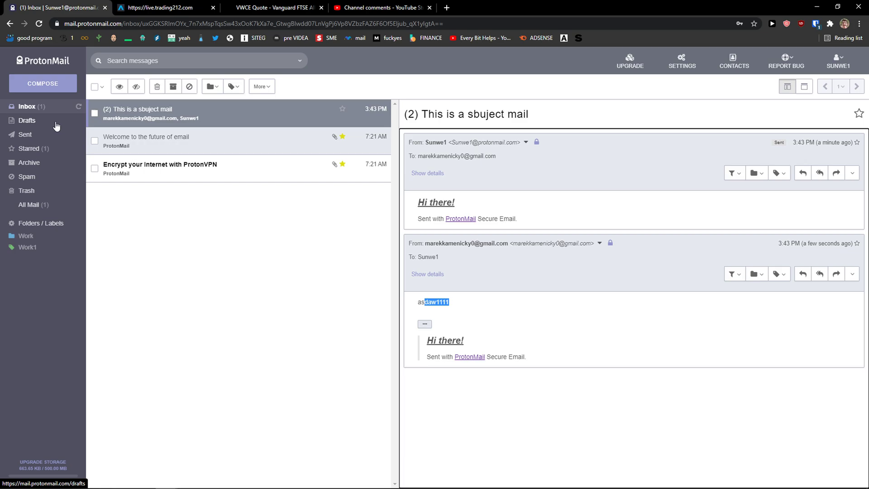
Open ProtonMail Shop from the account menu in a new tab, browse it, then return to the inbox.
click(856, 66)
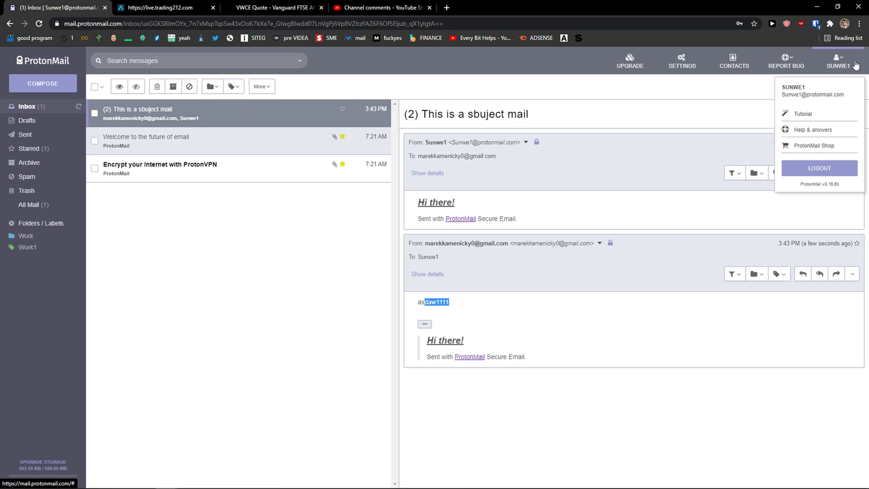
click(827, 148)
click(167, 8)
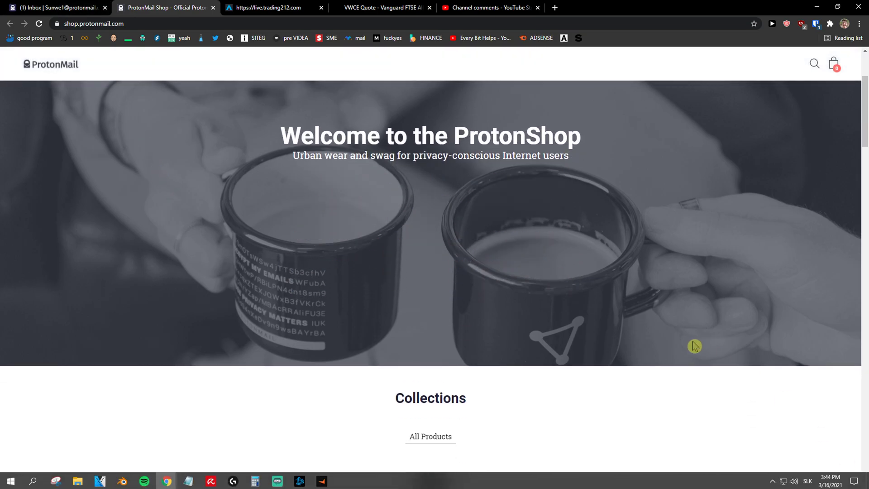
scroll(688, 346, down, 12)
scroll(622, 357, up, 12)
click(68, 7)
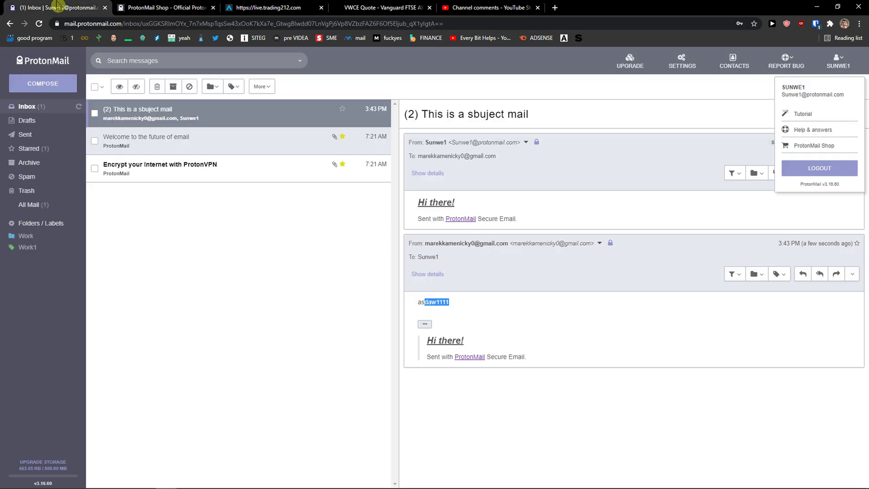
click(172, 256)
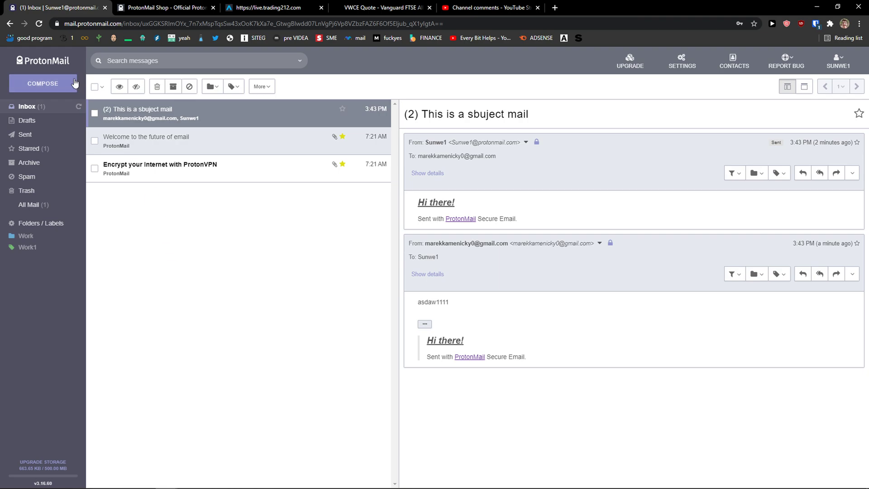
Browse Drafts and Sent, view the sent 'This is a sbuject mail', then return to Inbox.
click(30, 125)
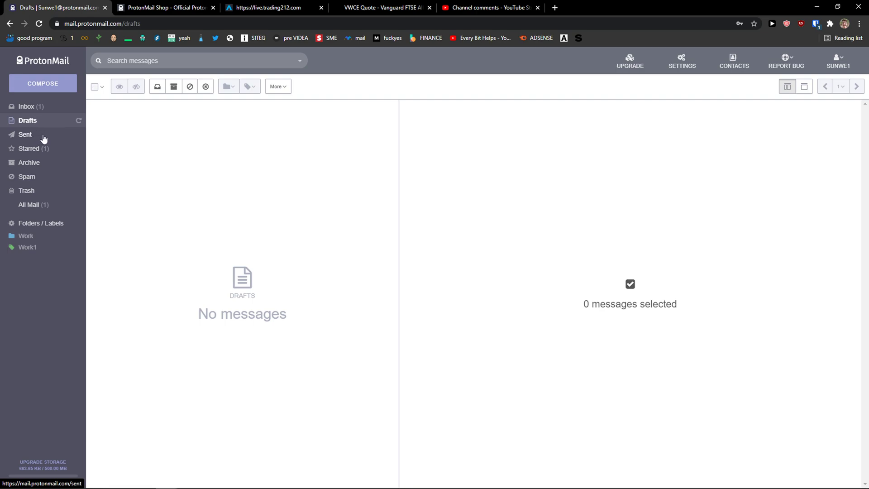
click(41, 136)
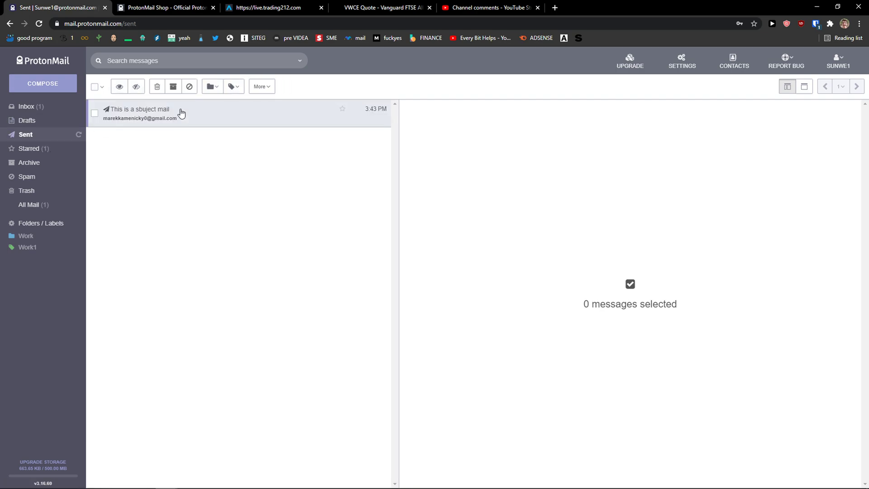
click(246, 120)
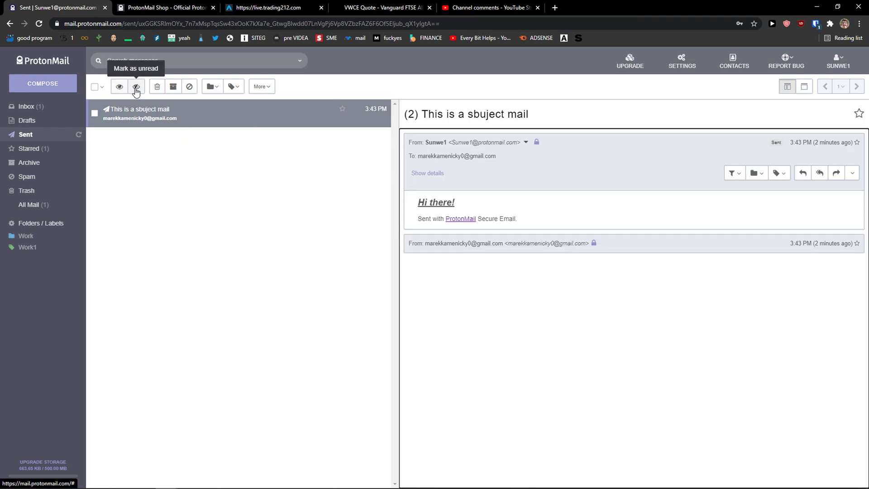
click(45, 108)
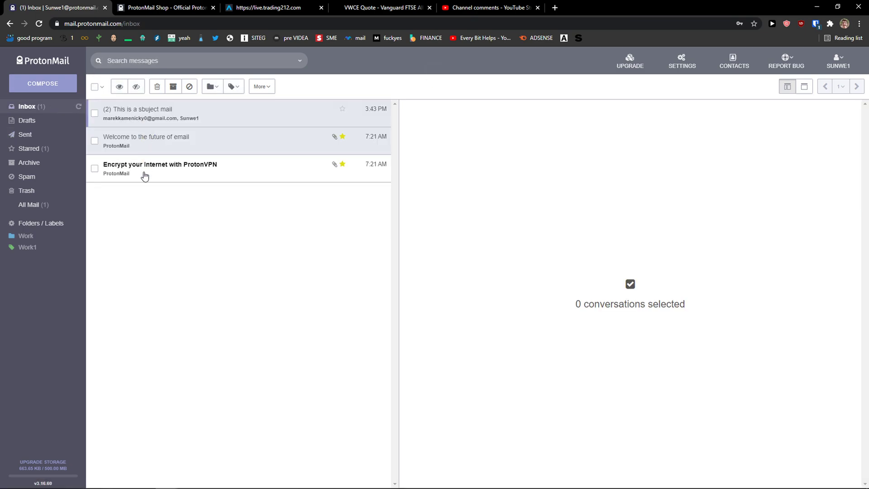
Mark the 'This is a sbuject mail' conversation as unread.
click(94, 114)
click(135, 88)
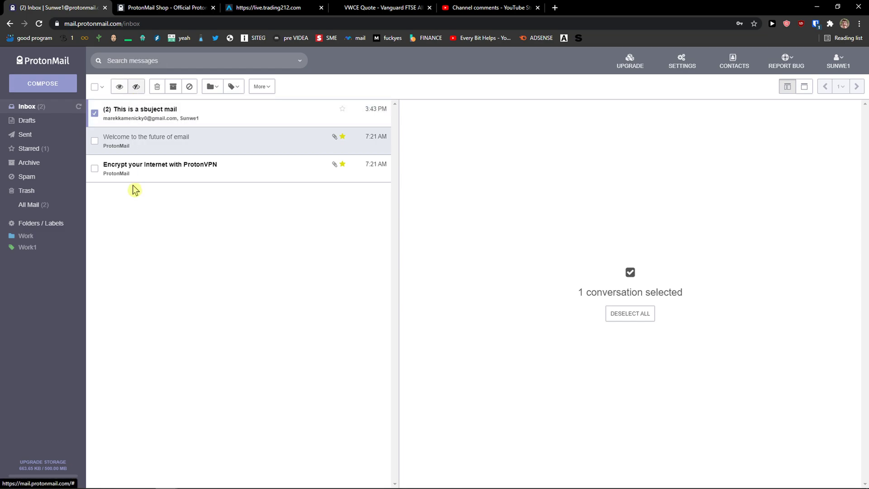
click(94, 113)
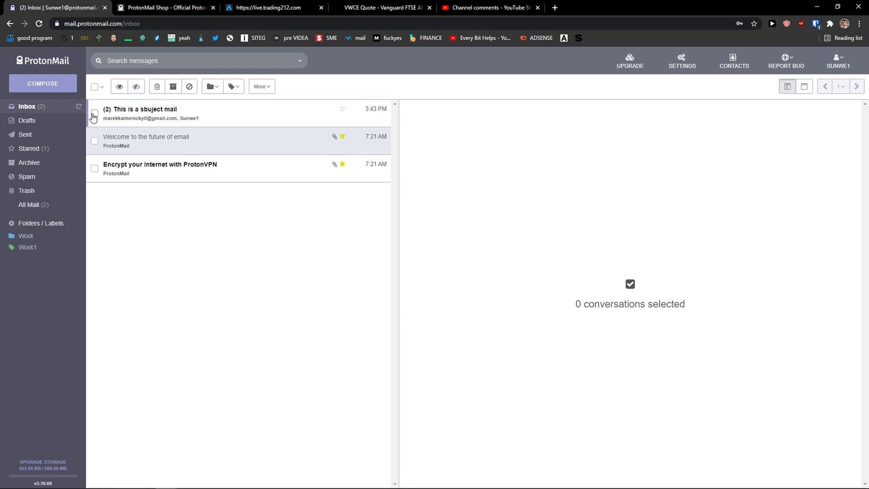
Archive the Welcome mail and move the ProtonVPN mail to spam.
click(95, 140)
click(174, 87)
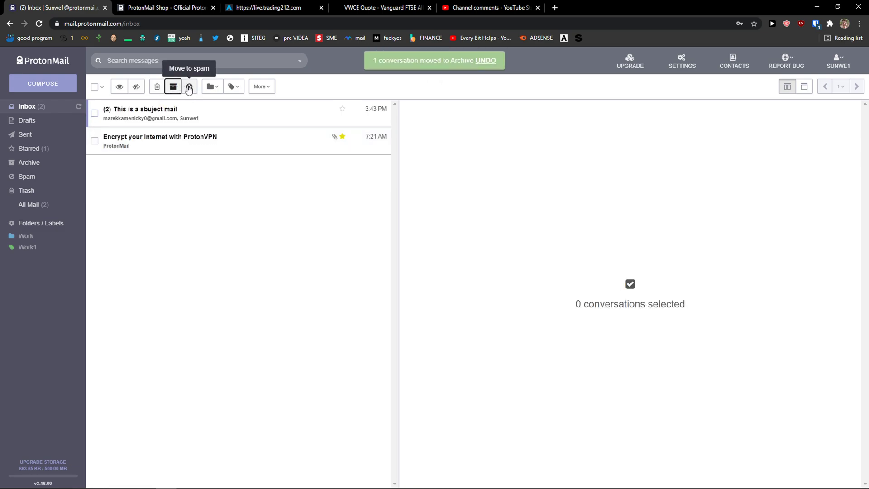
click(94, 140)
click(189, 91)
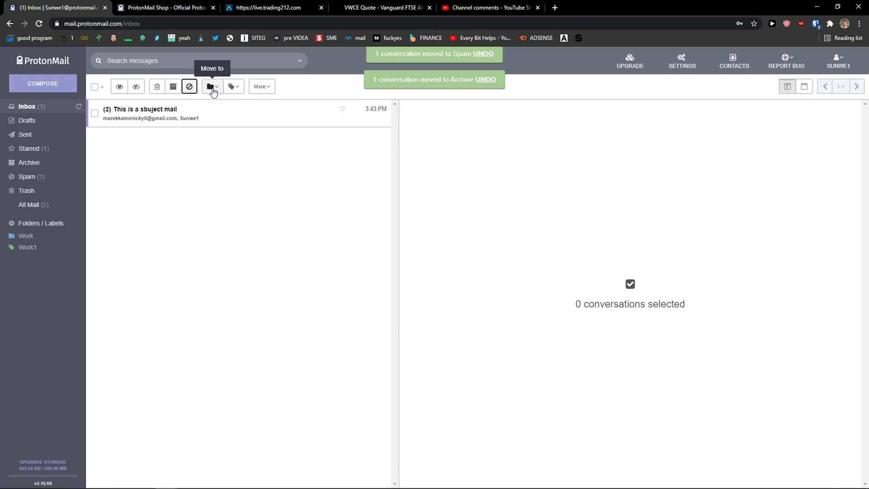
Open the sorting options, zoom the page in, then view the Spam, Starred and Spam folders.
click(261, 86)
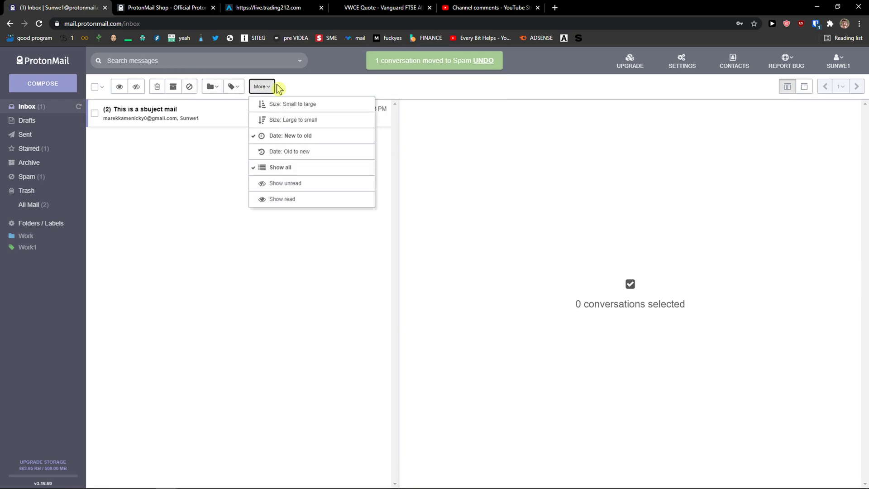
key(ctrl+plus)
key(ctrl+plus)
key(ctrl+plus)
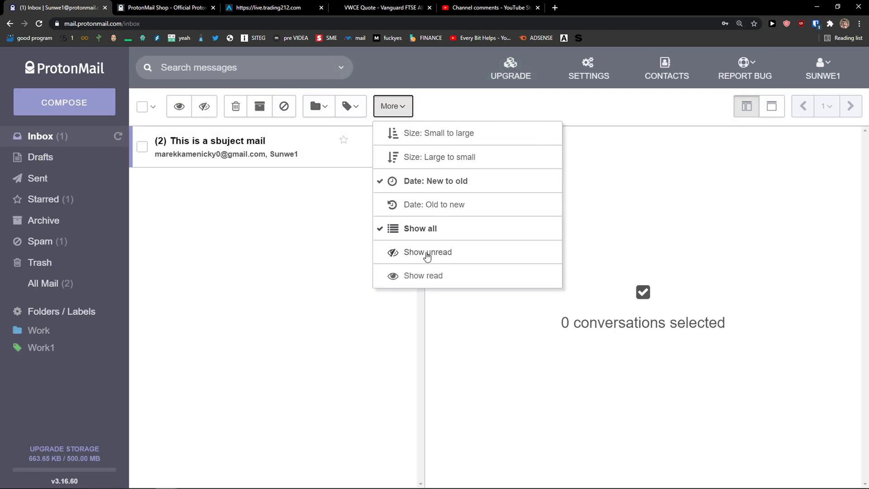
click(40, 241)
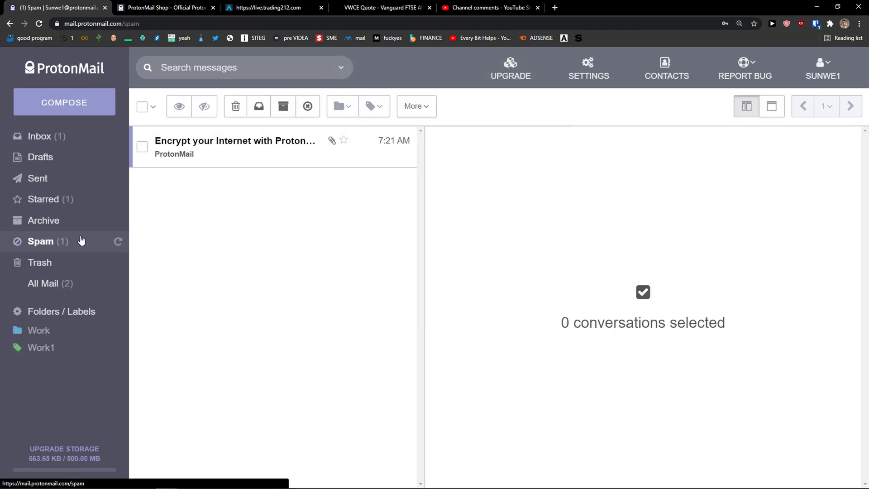
click(78, 198)
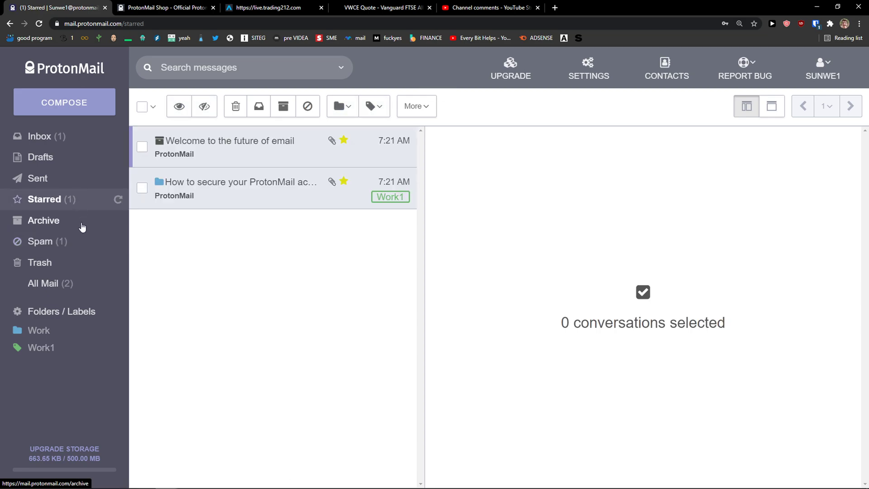
click(77, 240)
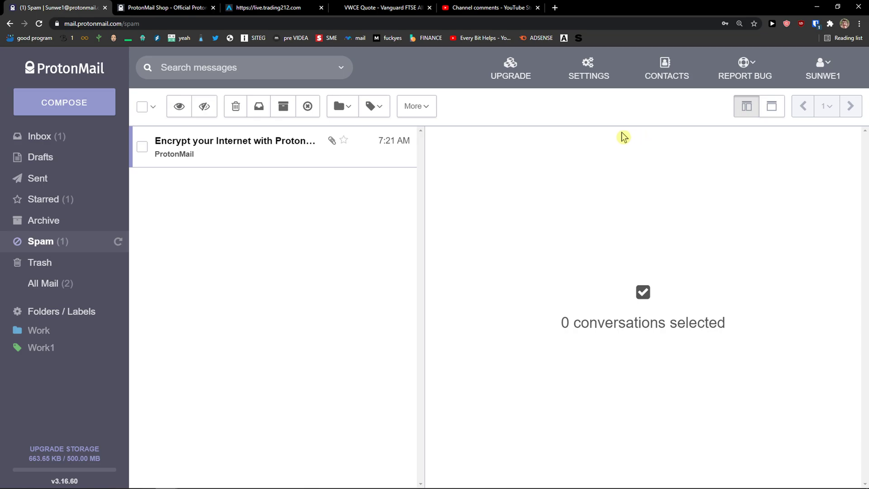
key(ctrl+minus)
key(ctrl+plus)
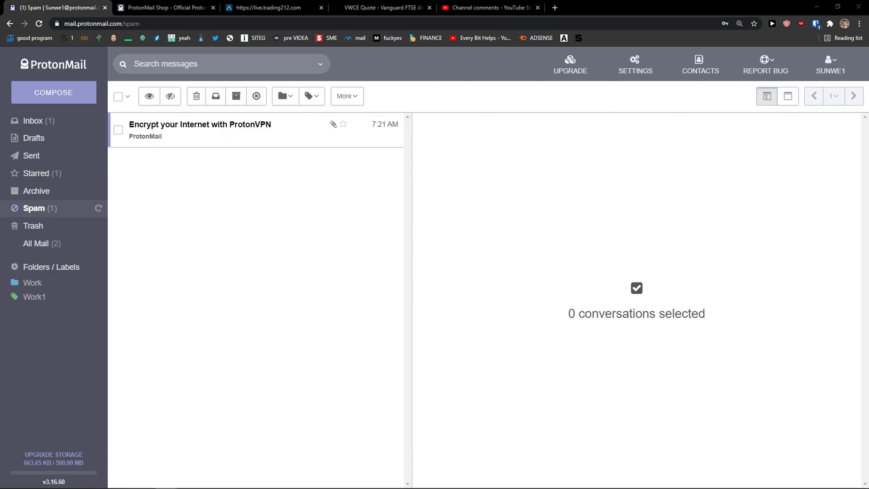
click(435, 76)
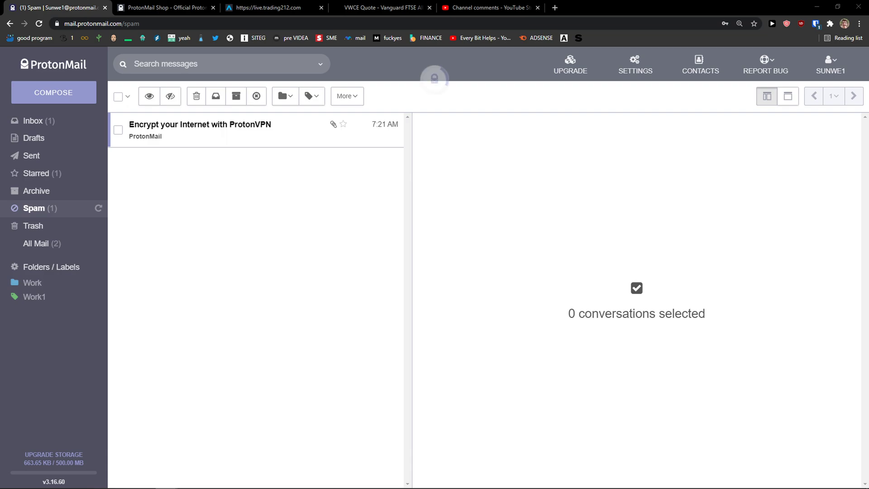